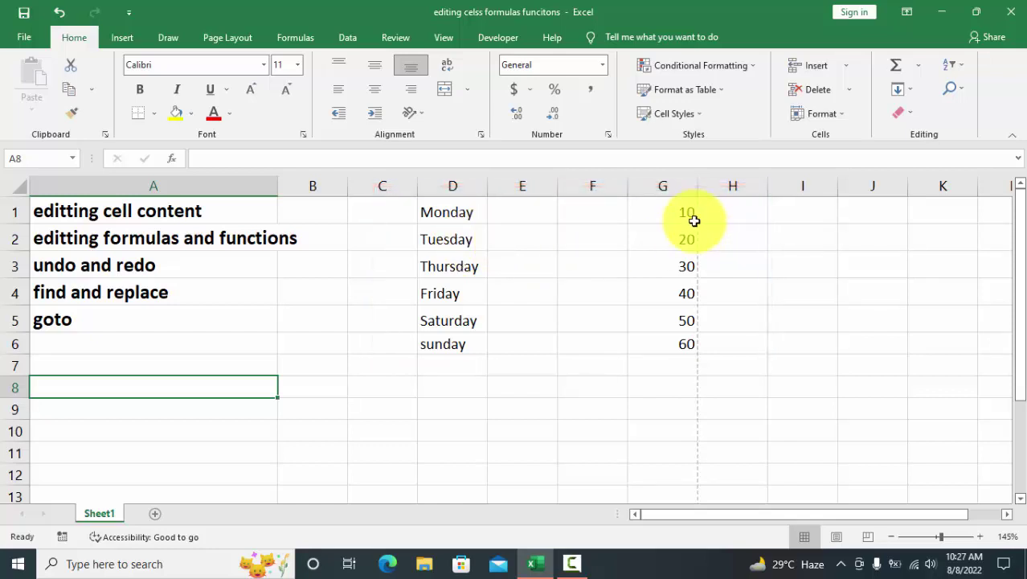
Step: Type 'noor' into the Monday cell D1, then discard the entry
left_click(442, 212)
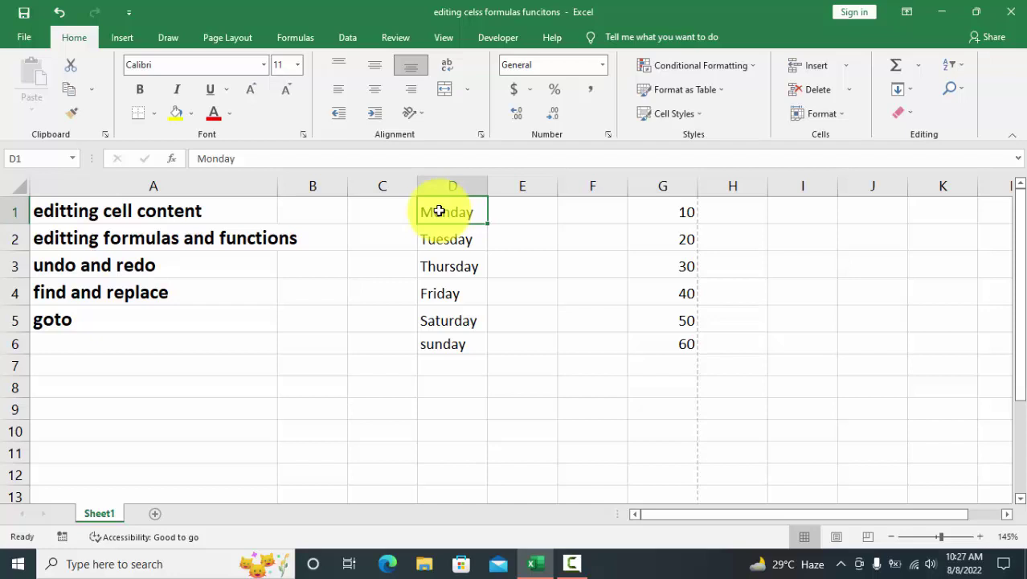
type("no")
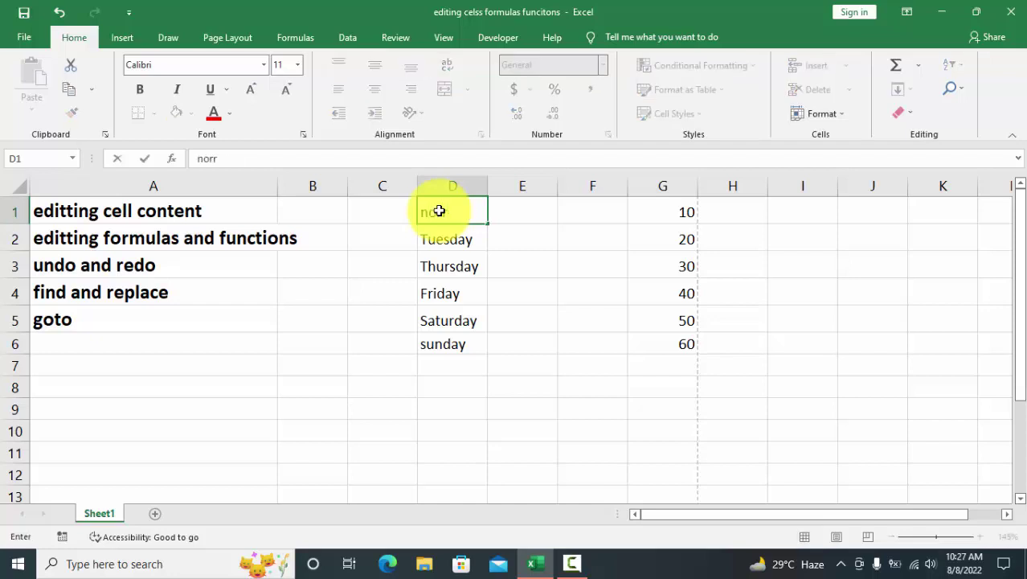
type("or")
key("Escape")
left_click(447, 258)
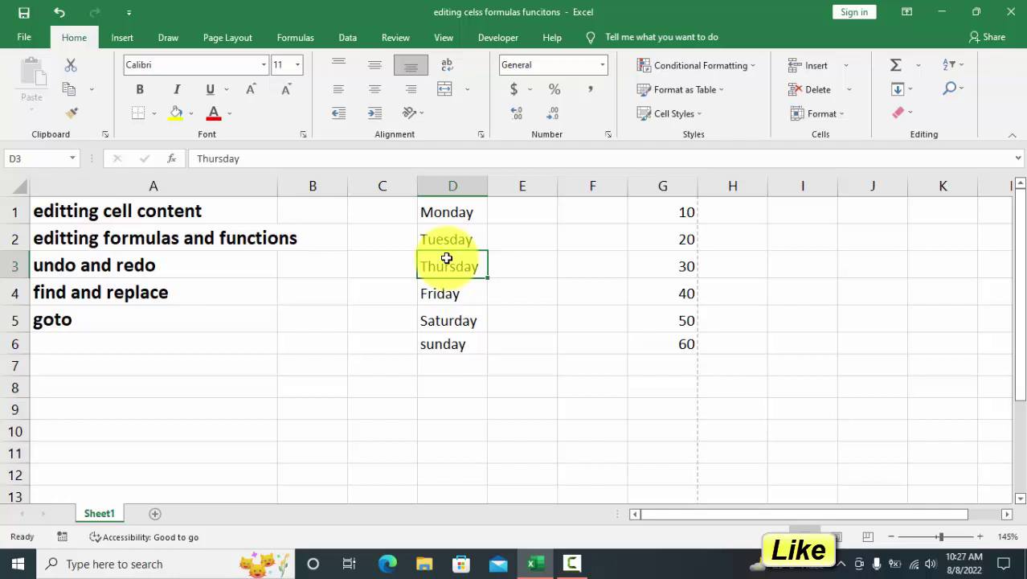
Step: Edit D1 in place and append 'is my favourite day' after Monday
left_click(441, 211)
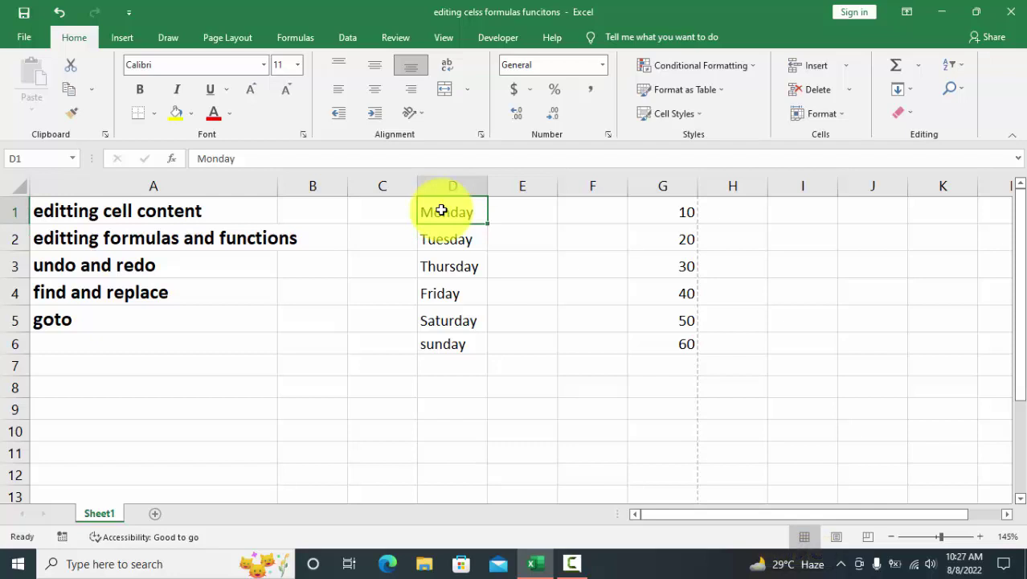
key("F2")
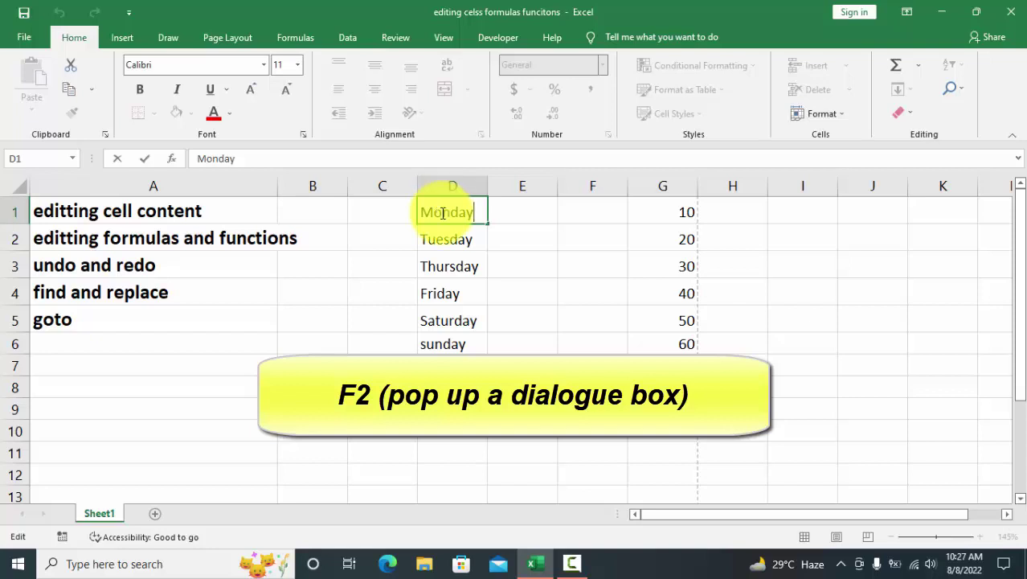
left_click(443, 283)
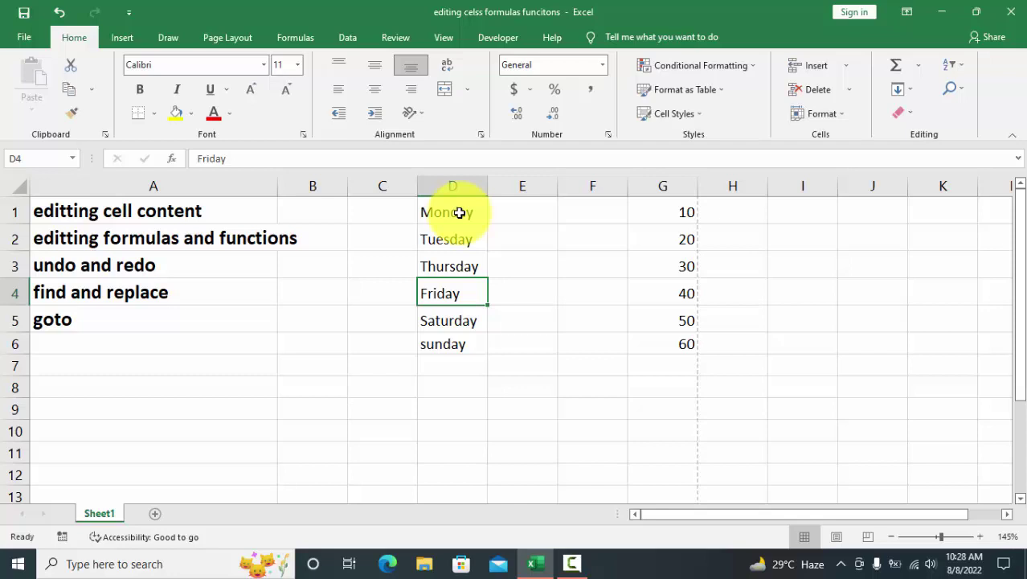
left_click(459, 212)
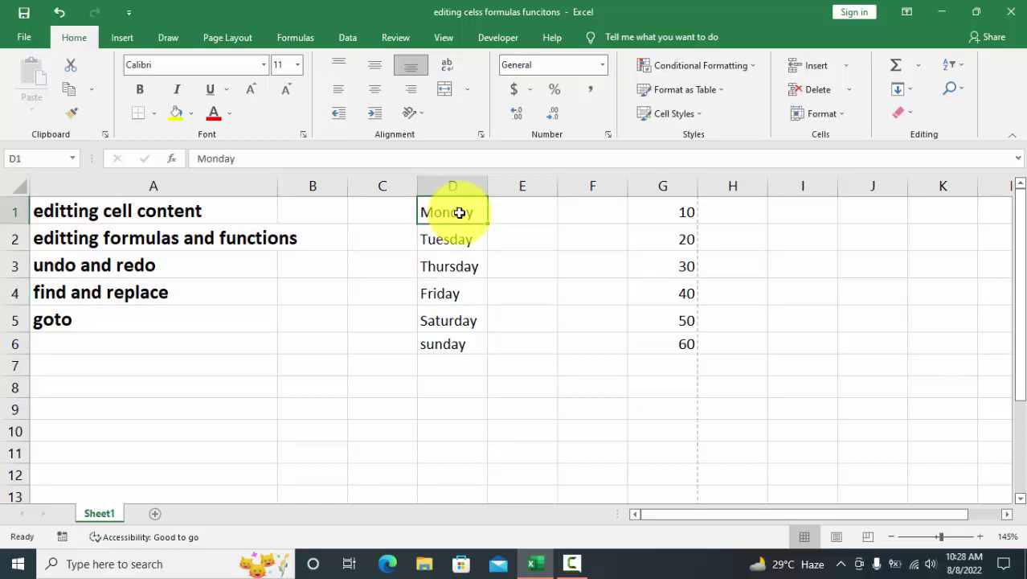
key("F2")
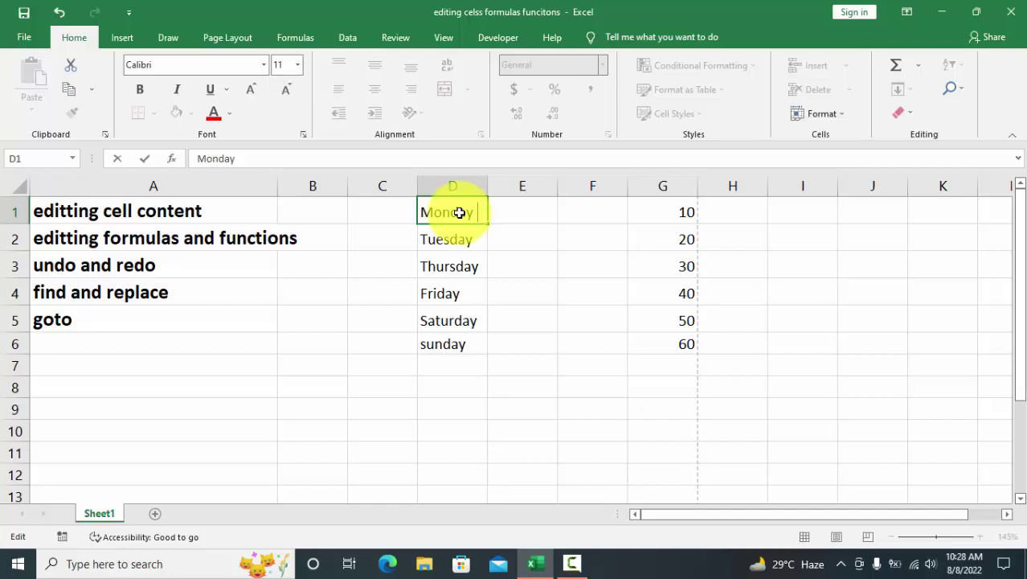
type("is my fav")
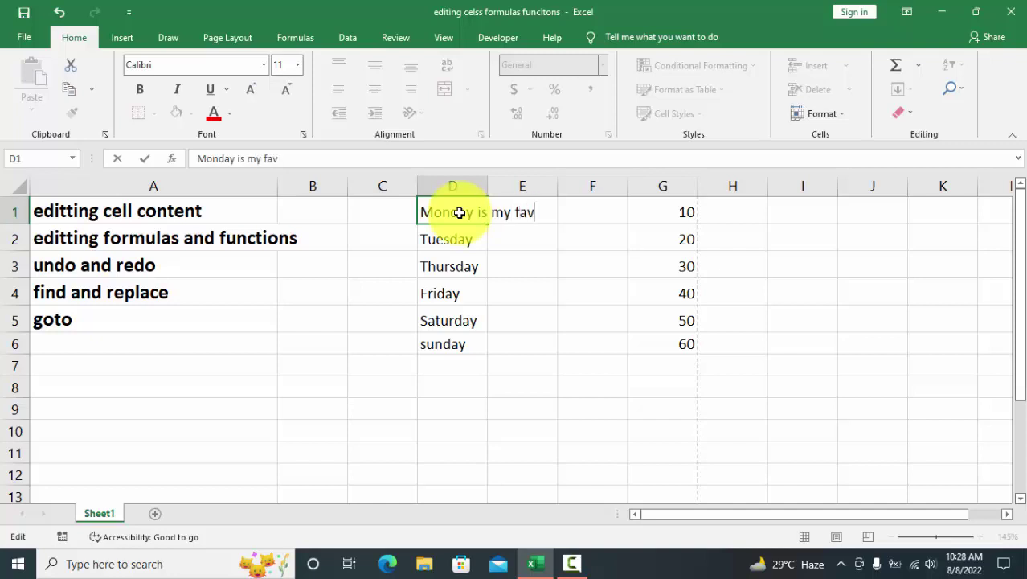
type("ourite day")
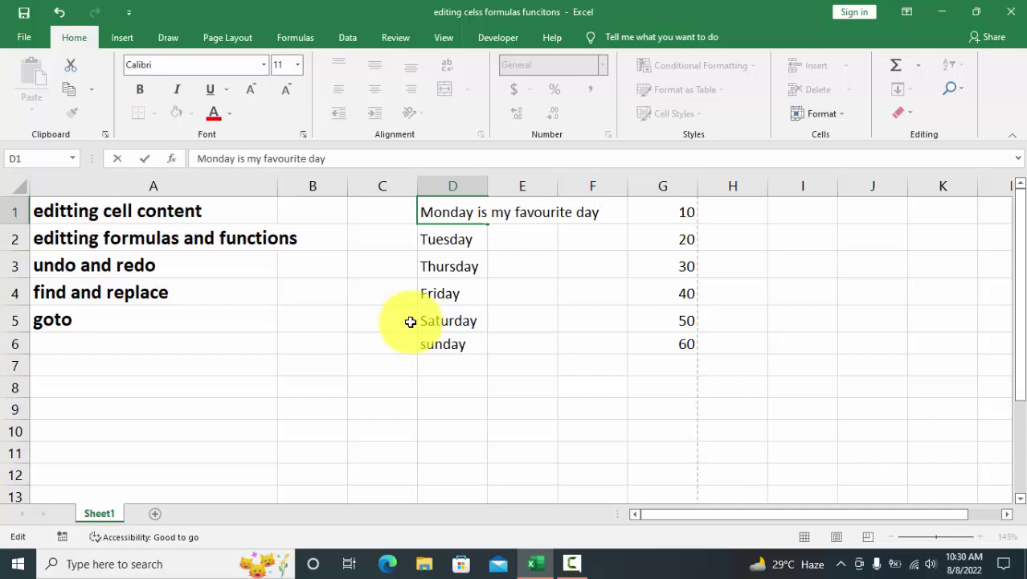
Step: Commit the D1 text and insert the sum 210 below the column G values
left_click(563, 322)
left_click(569, 339)
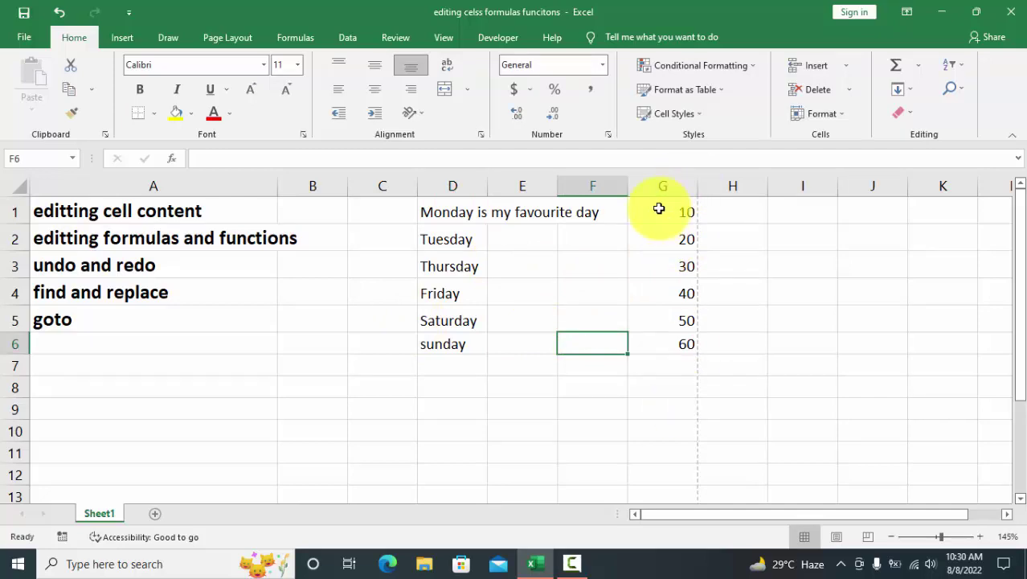
mouse_move(659, 209)
left_mouse_down()
mouse_move(668, 341)
mouse_move(679, 338)
left_mouse_up()
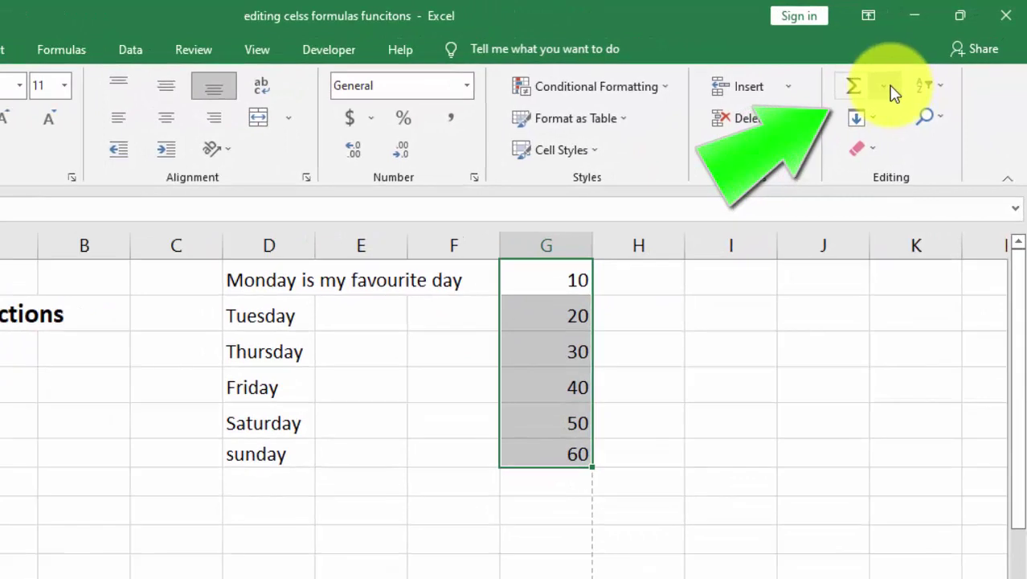
left_click(892, 90)
left_click(888, 121)
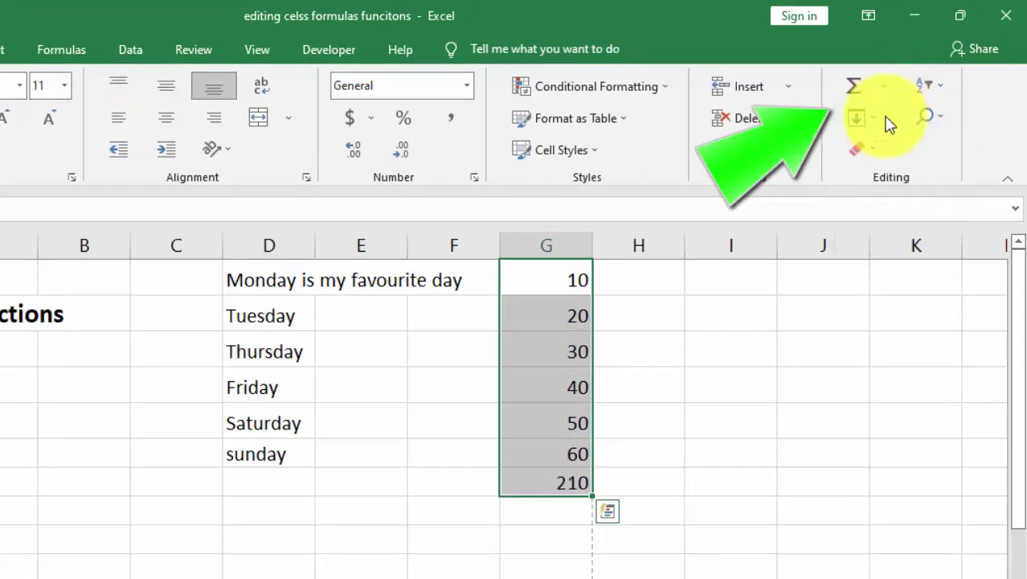
Step: Add the average 35, maximum 210 and minimum 10 of the column G values
left_click(535, 503)
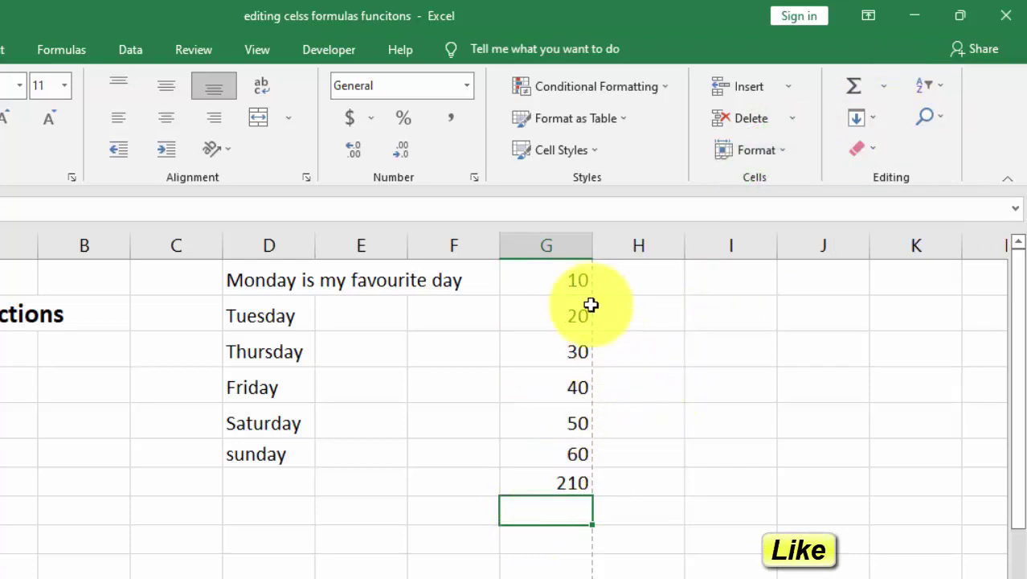
left_click_drag(557, 278, 576, 454)
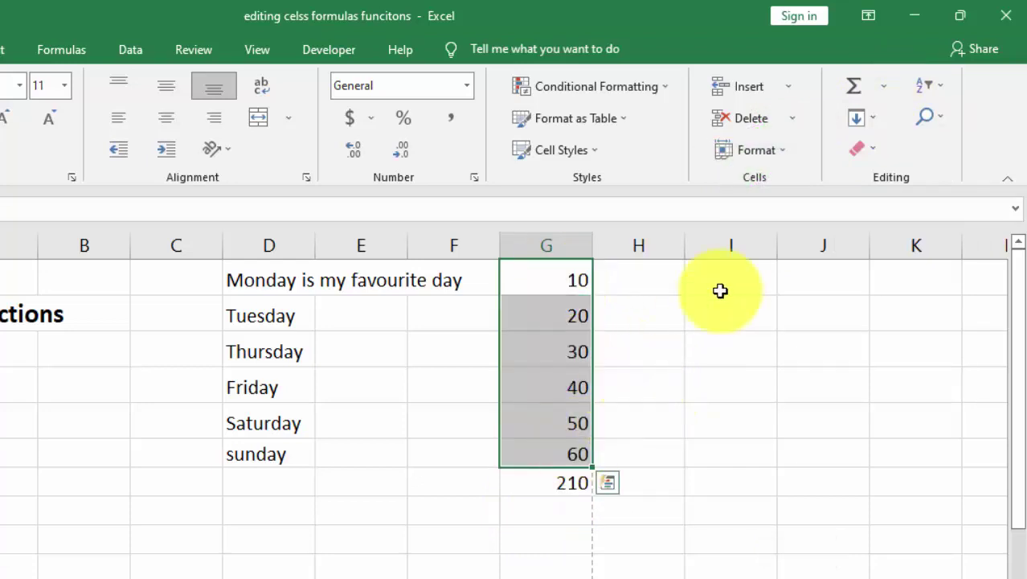
left_click(881, 85)
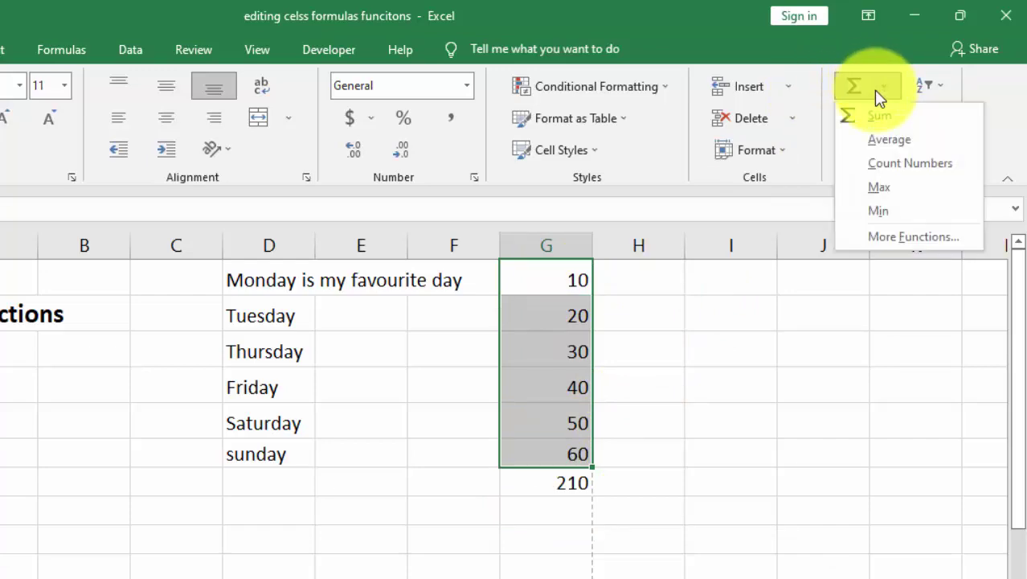
left_click(885, 141)
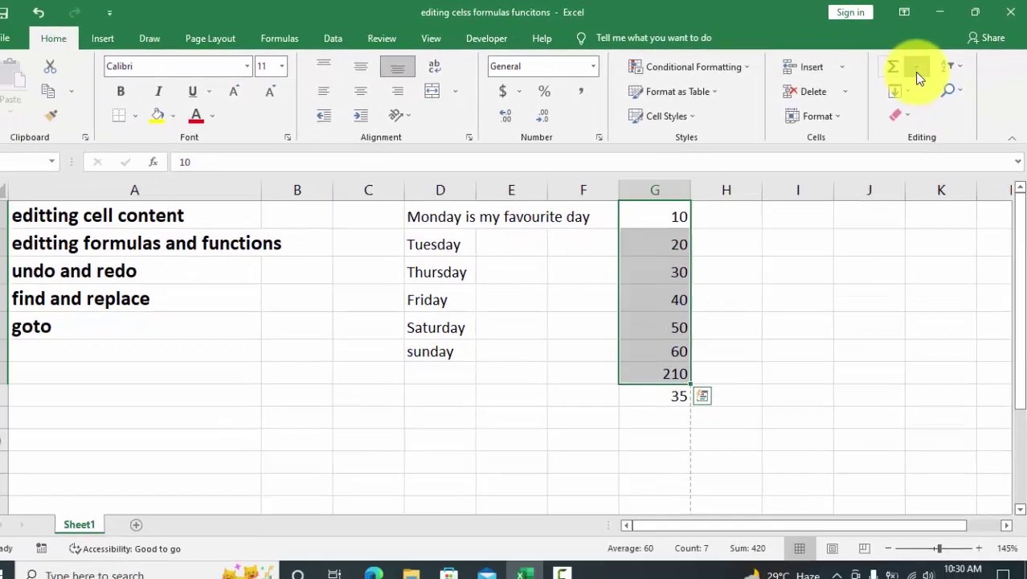
left_click(917, 68)
left_click(908, 141)
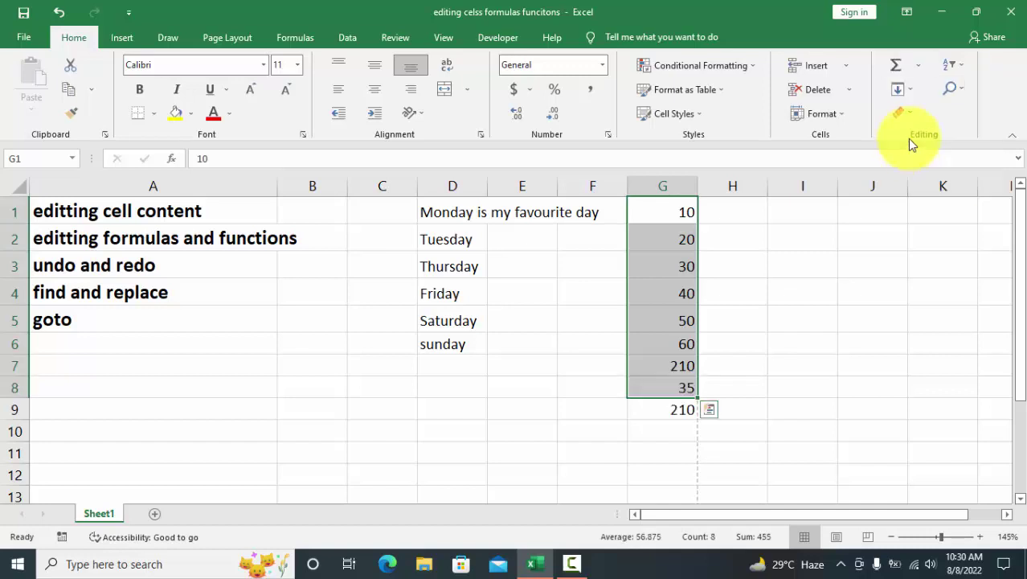
left_click(917, 65)
left_click(921, 163)
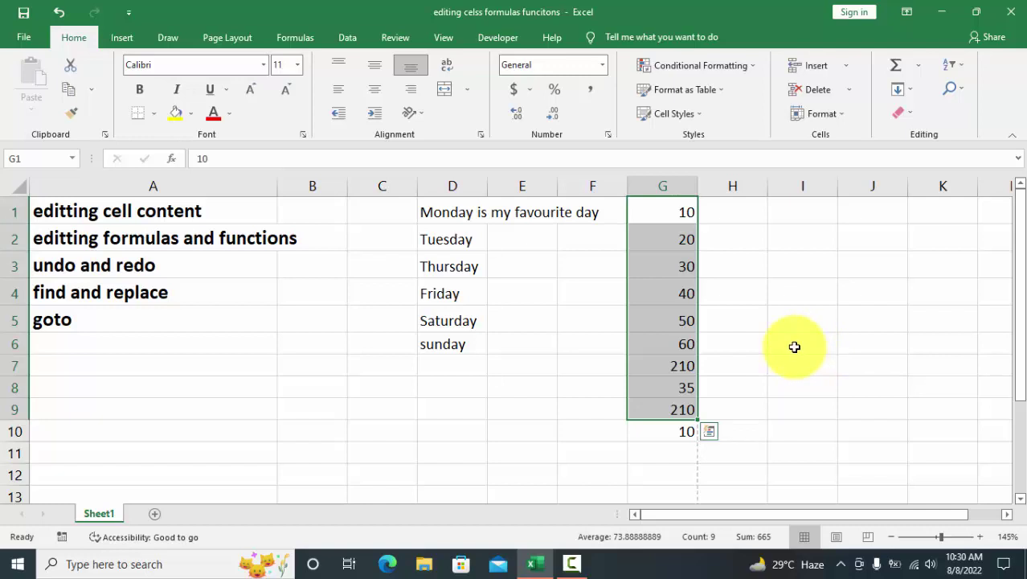
Step: Build =G1+G2+G3+G4 in I6 and accept Excel's suggested correction, giving 100
left_click(795, 346)
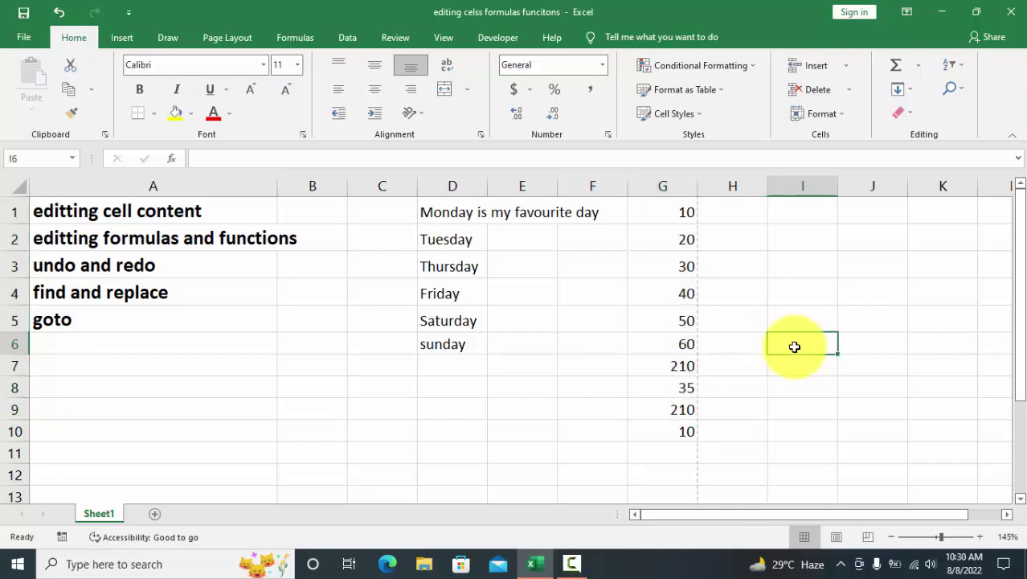
type("=")
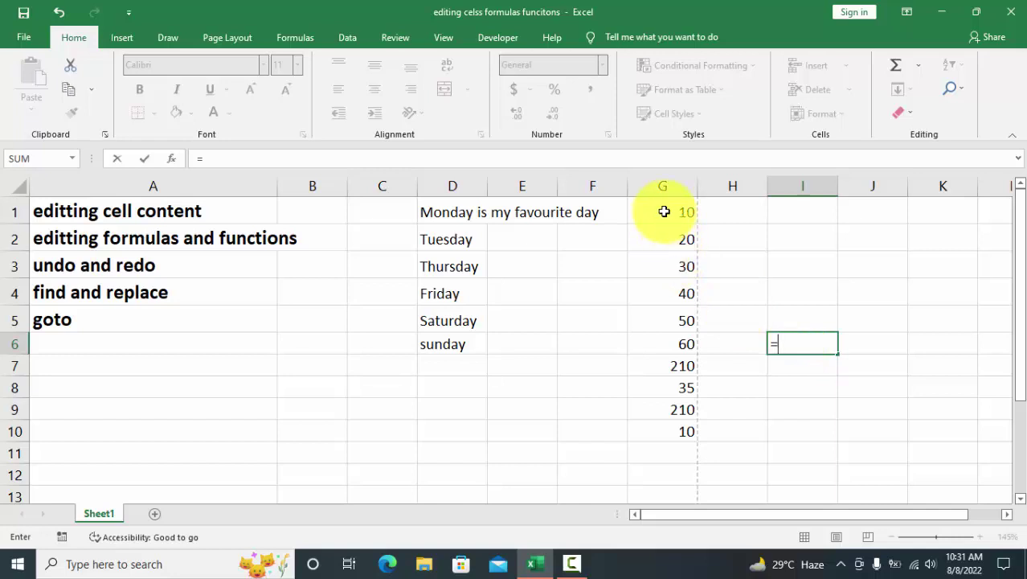
left_click(664, 211)
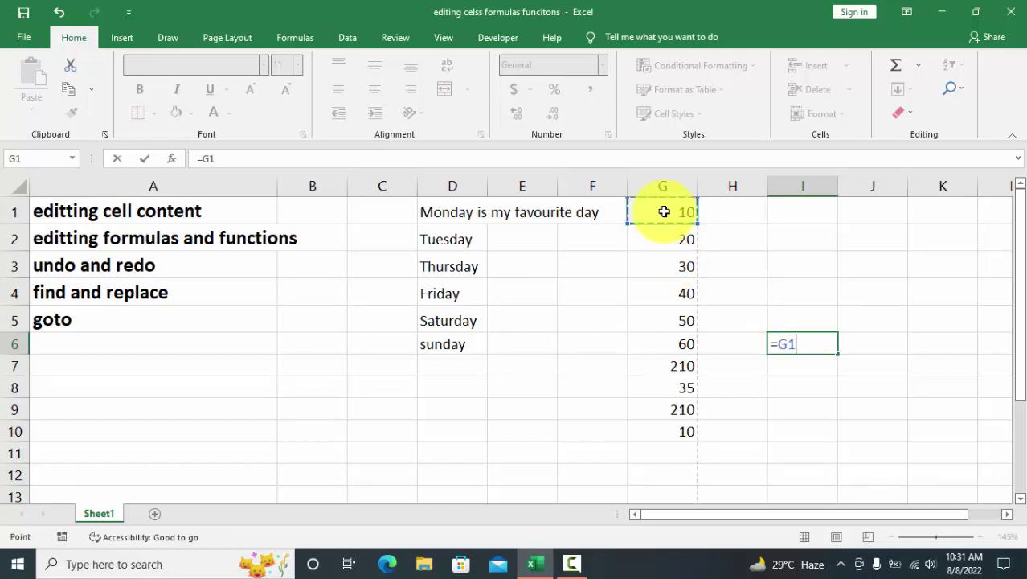
type("+")
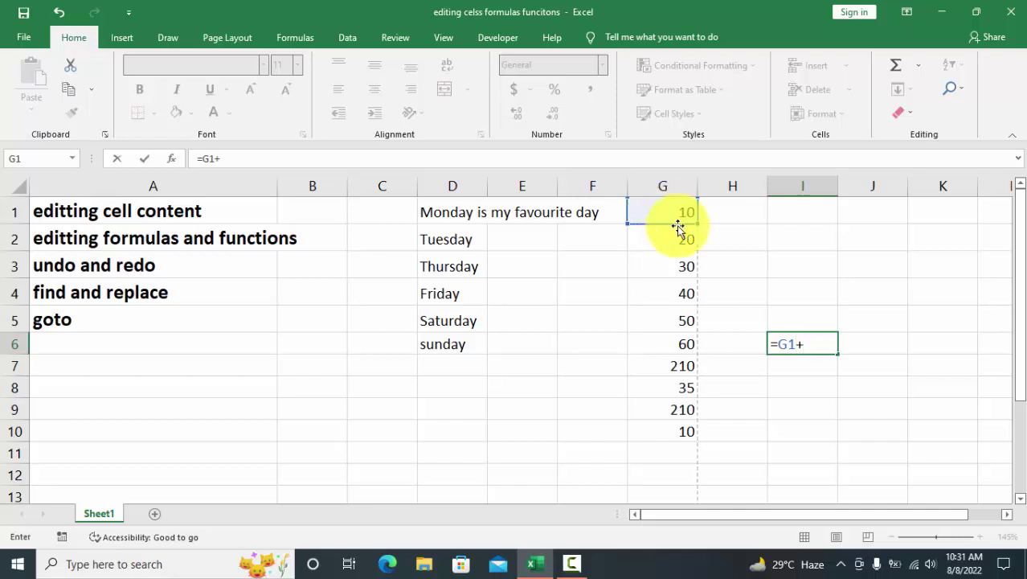
left_click(669, 241)
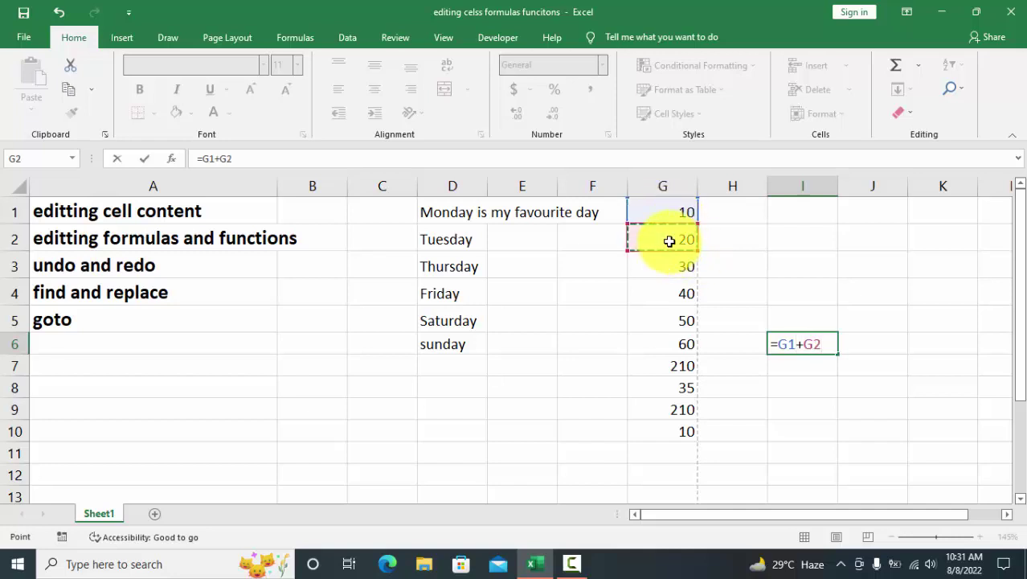
type("+")
left_click(668, 262)
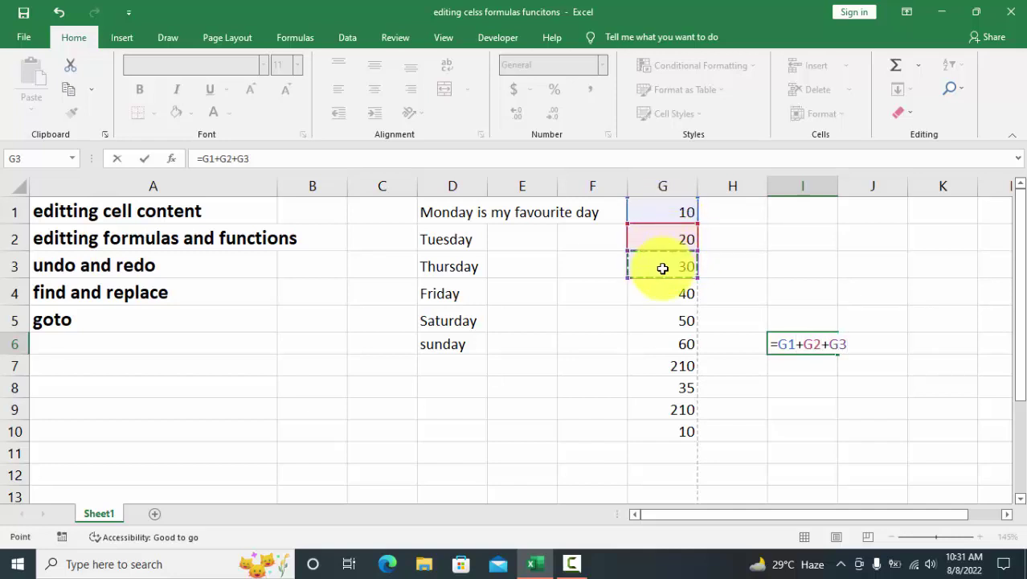
type("+")
left_click(665, 295)
type("+")
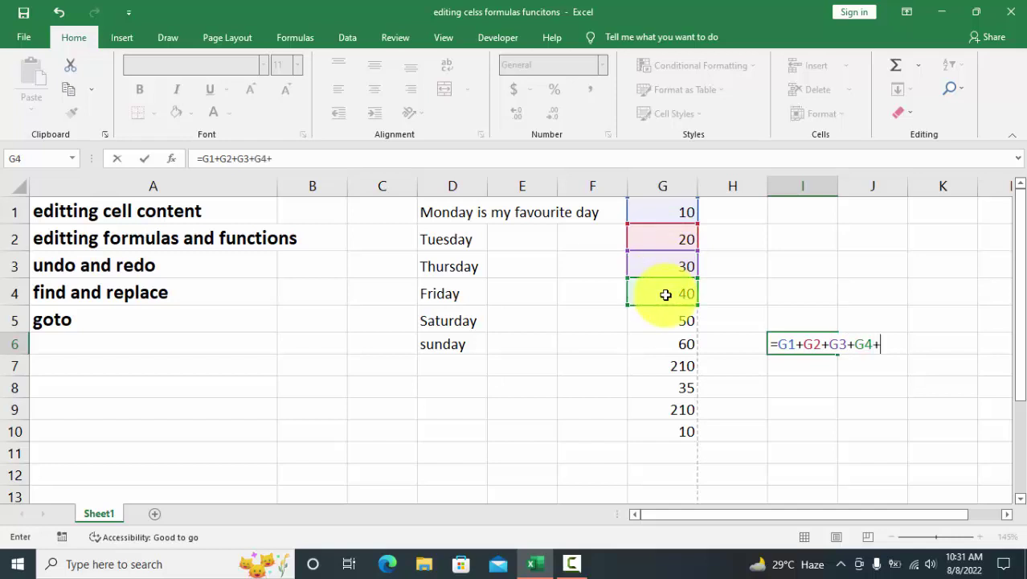
key("Return")
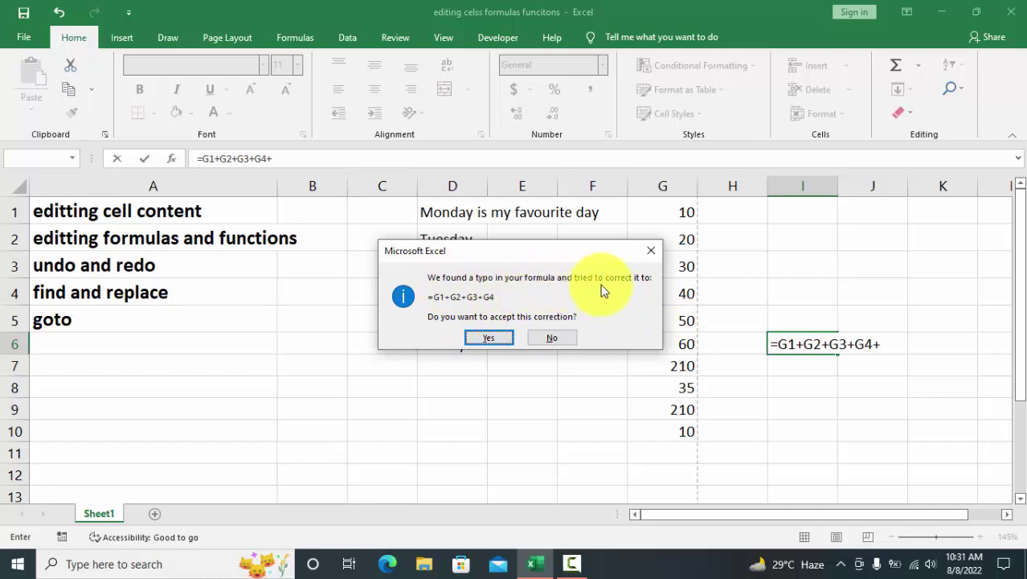
left_click(489, 336)
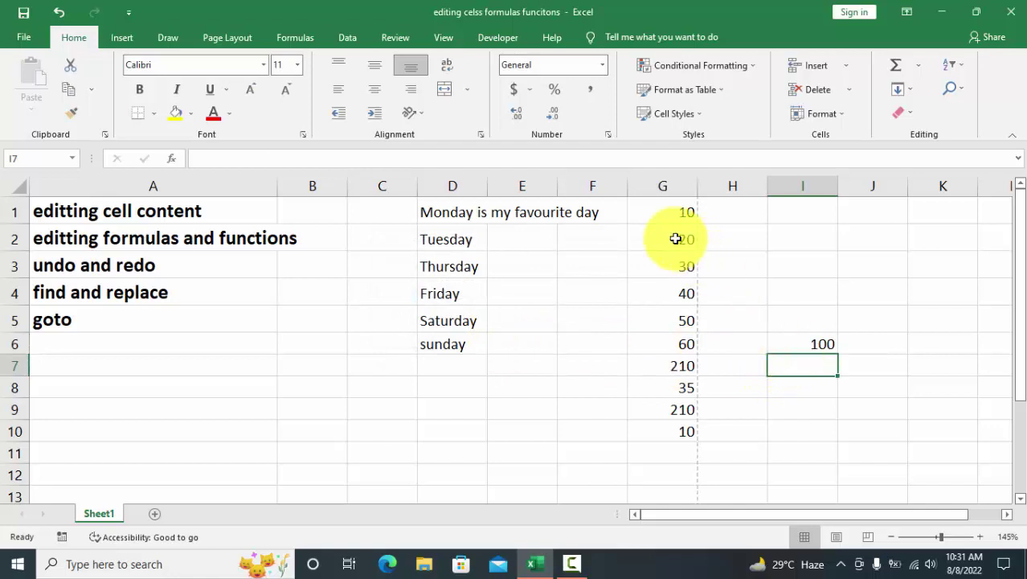
left_click(667, 266)
left_click_drag(663, 211, 667, 273)
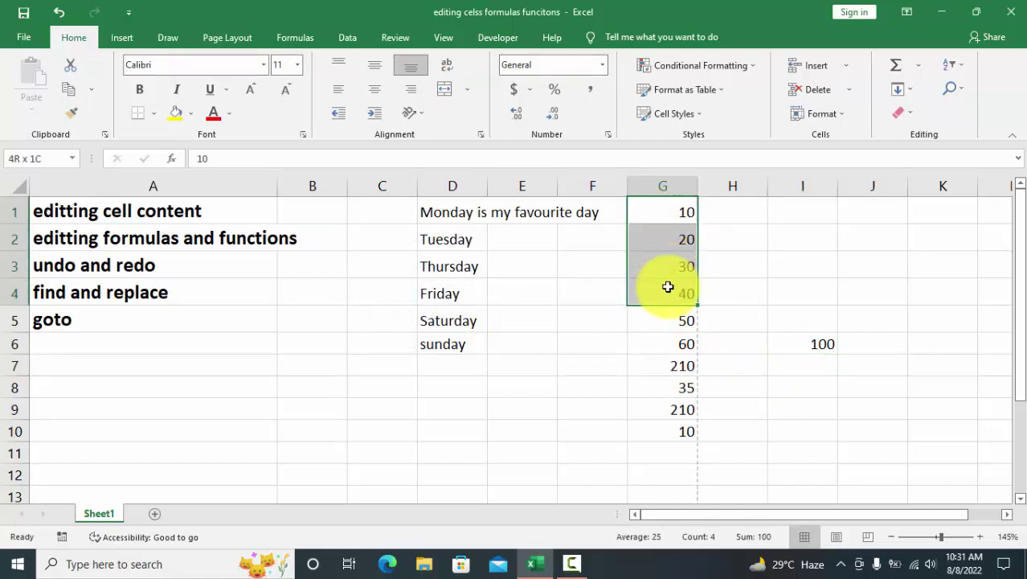
left_click(743, 262)
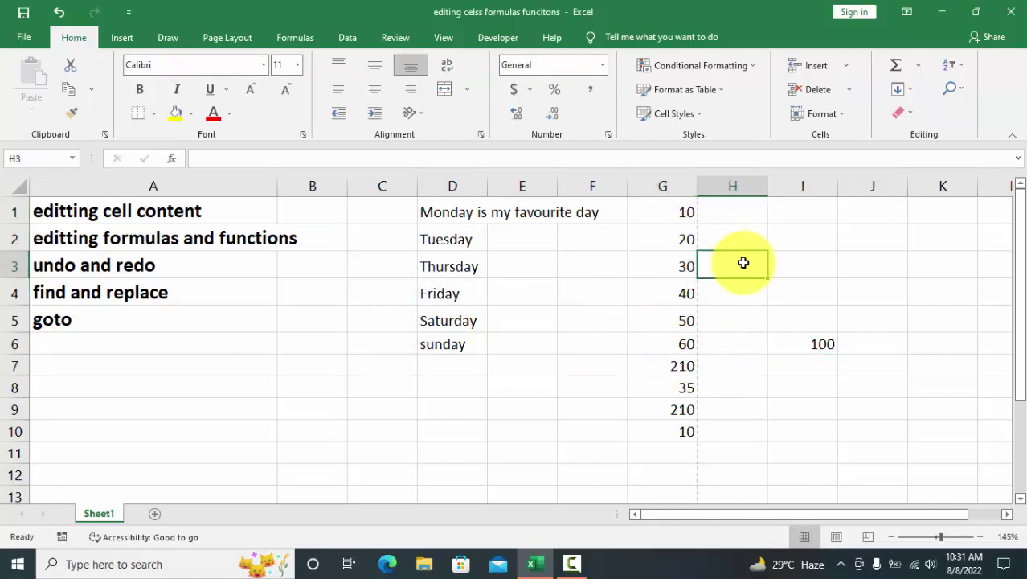
left_click(779, 371)
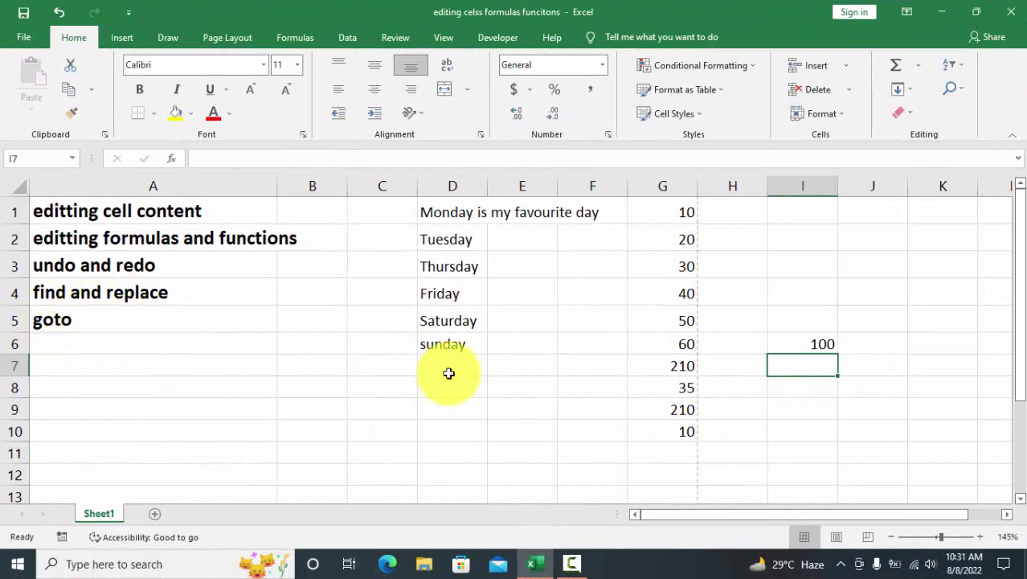
left_click(560, 389)
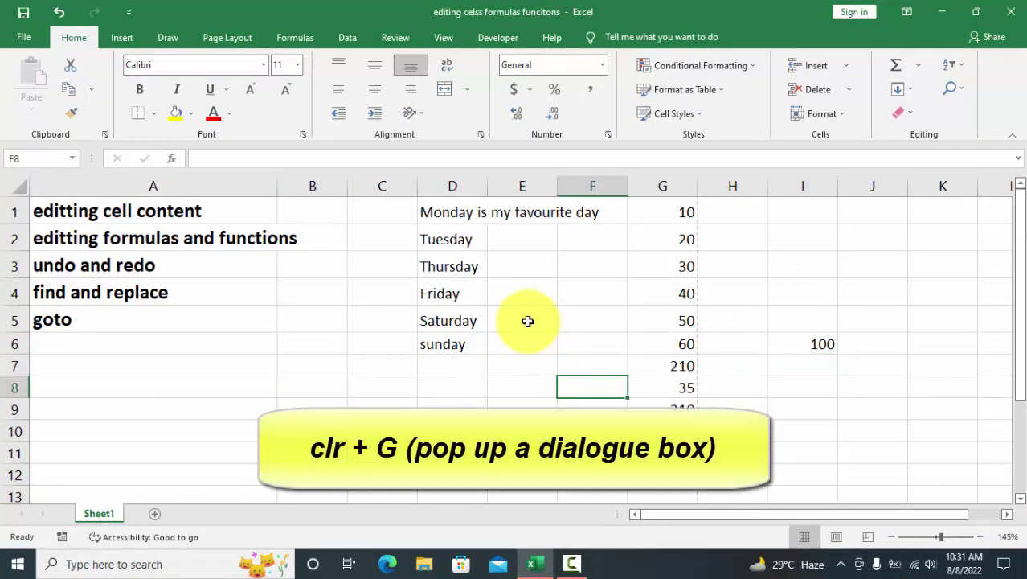
Step: Select all formula cells with Go To Special, then open I6's formula for editing
key("ctrl+g")
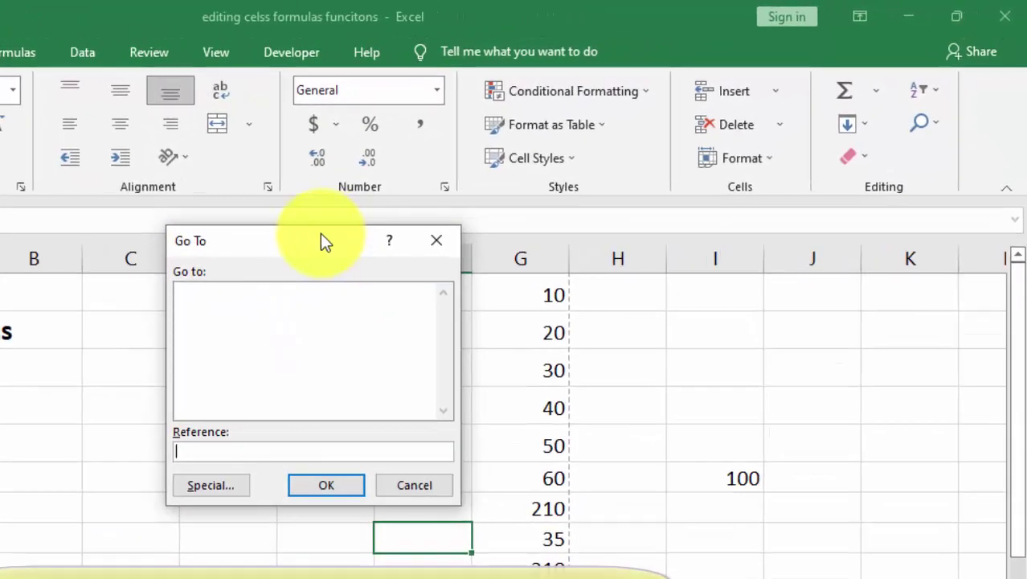
left_click(205, 484)
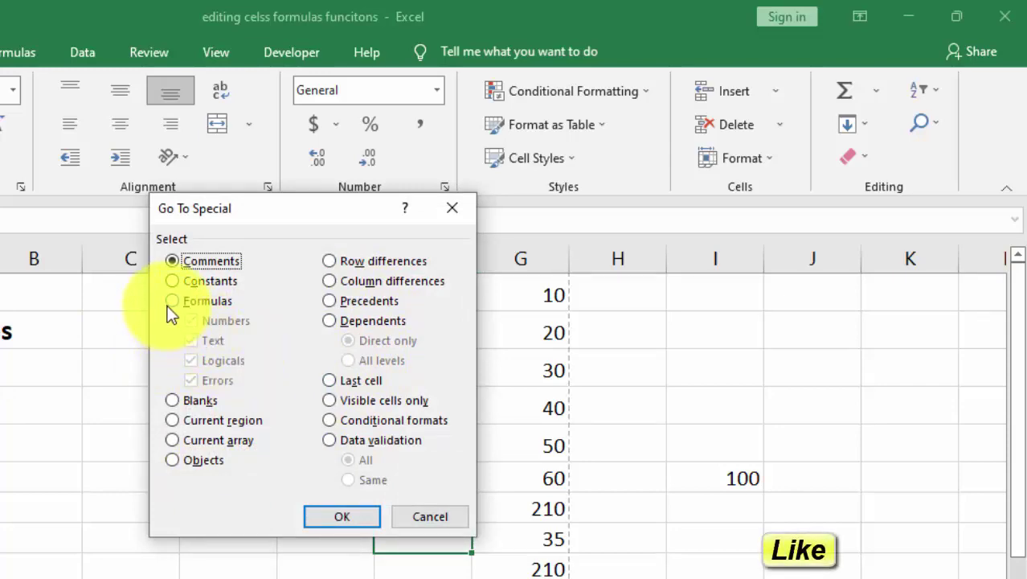
left_click(172, 301)
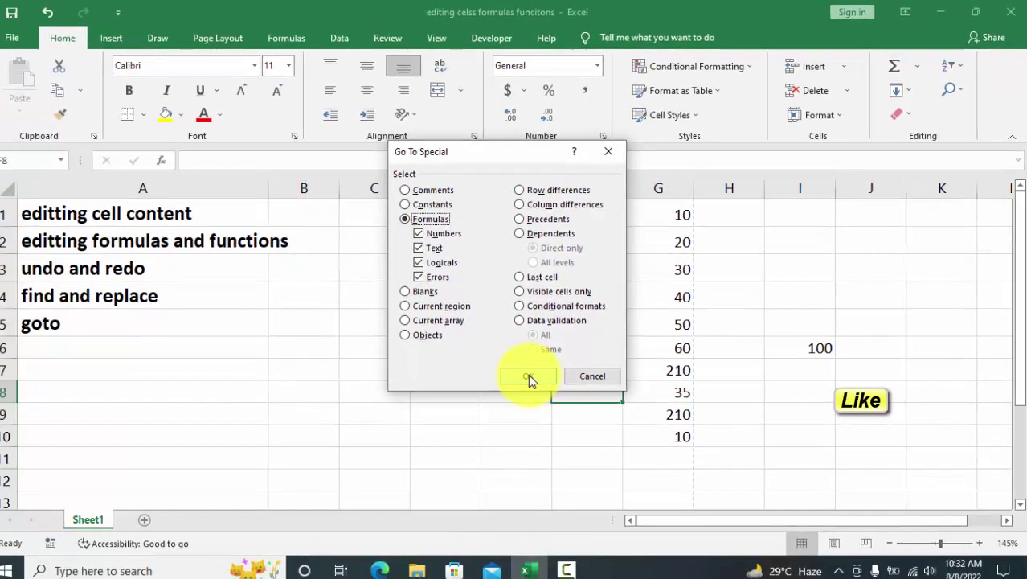
left_click(528, 375)
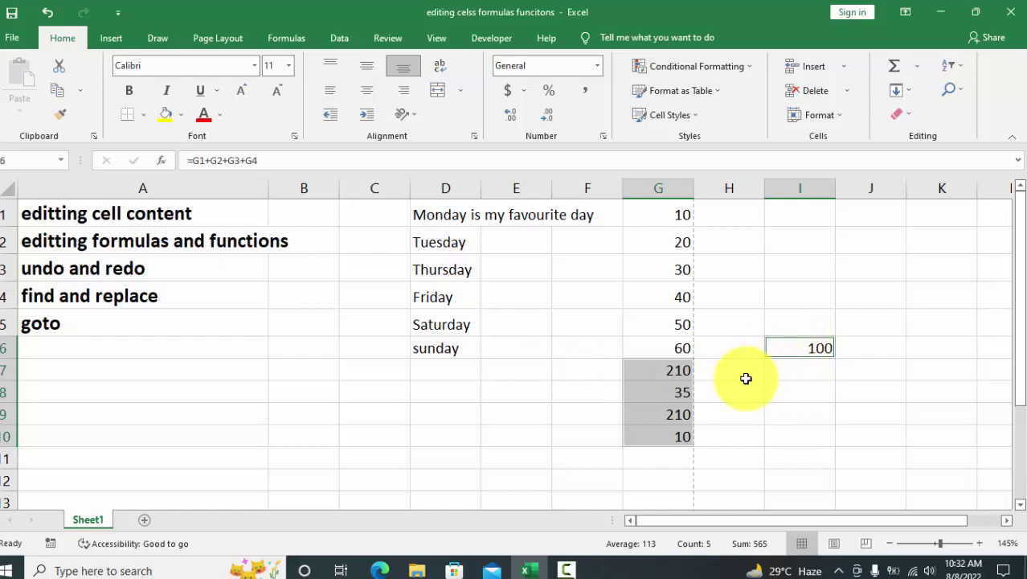
left_click(752, 408)
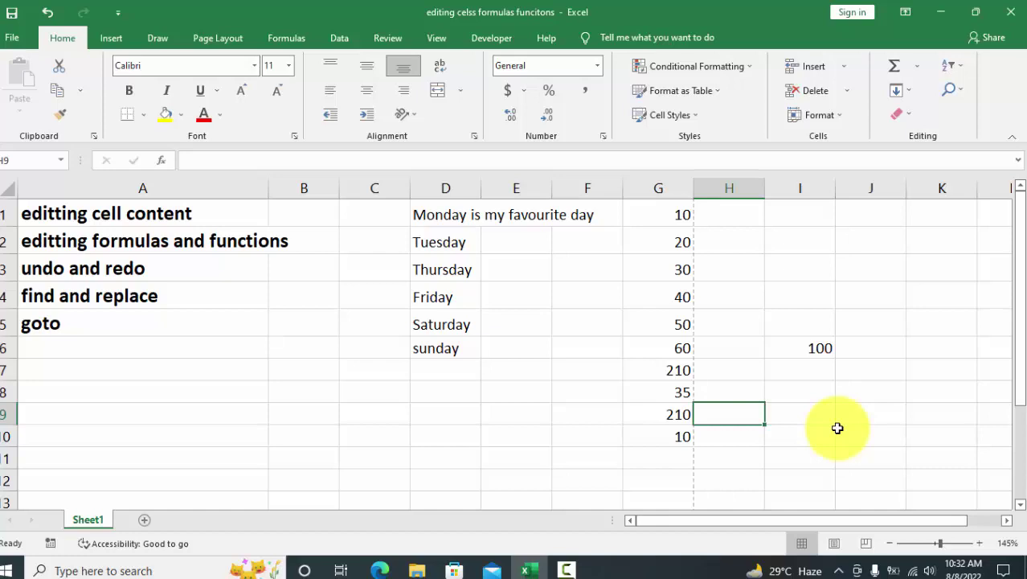
double_click(801, 345)
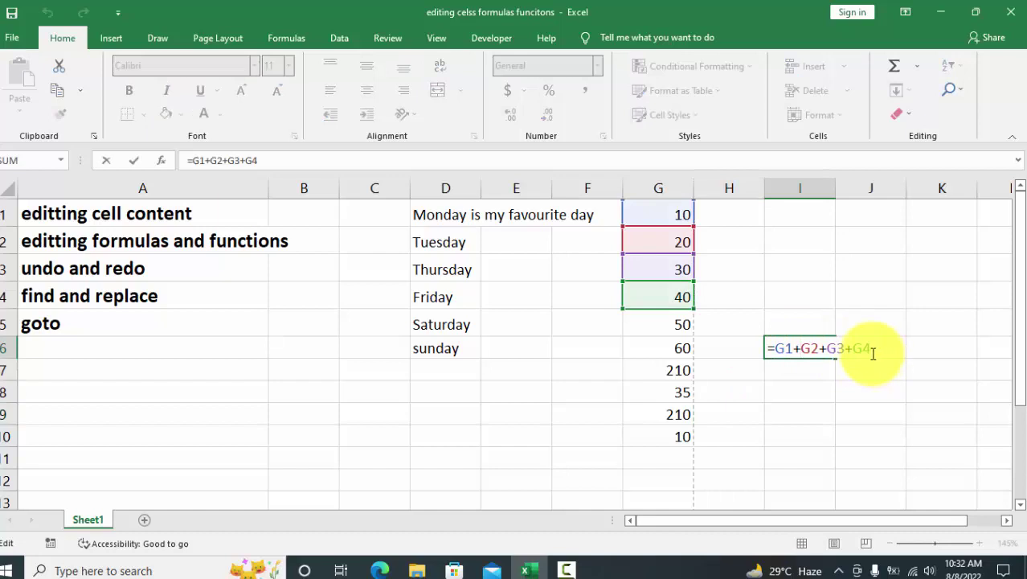
Step: Edit the end of I6's formula and commit it so the total shows 110
left_click(871, 350)
key("Return")
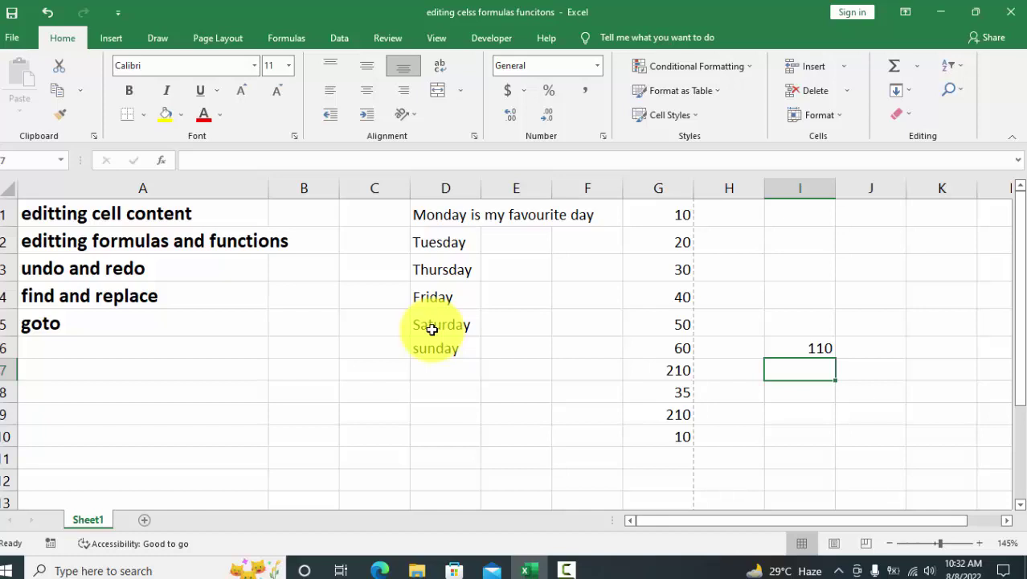
left_click(71, 302)
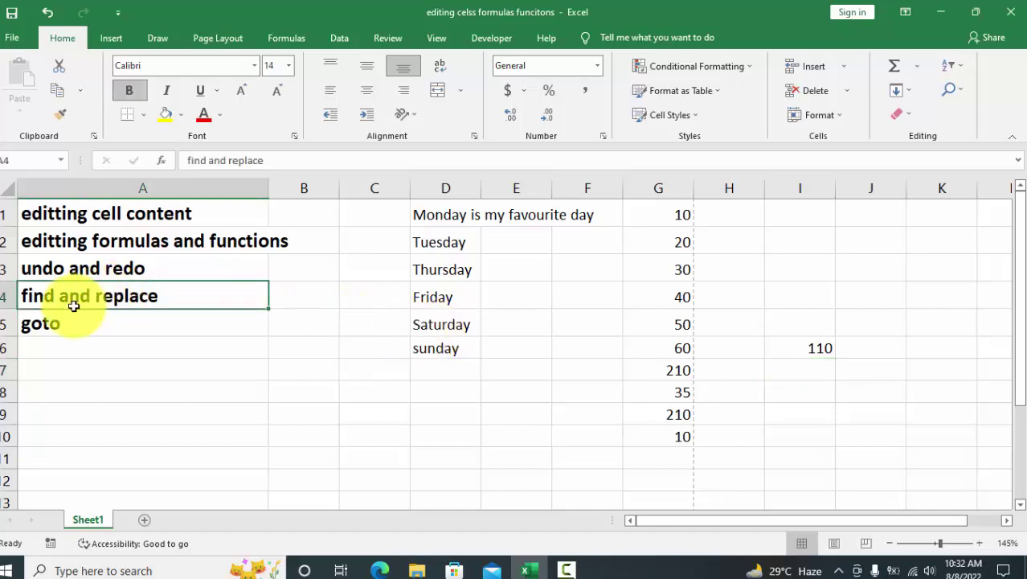
left_click(545, 362)
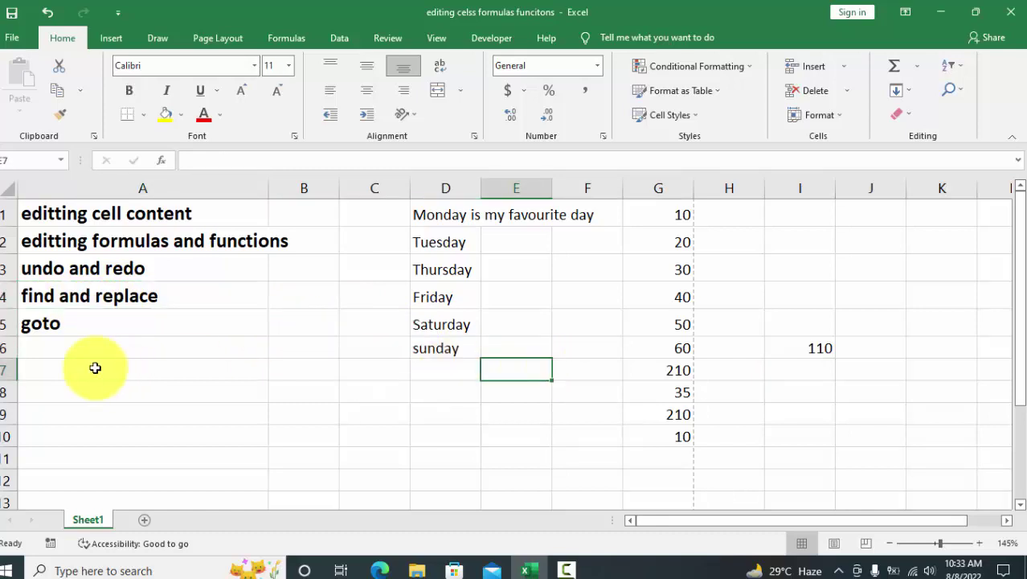
left_click(90, 328)
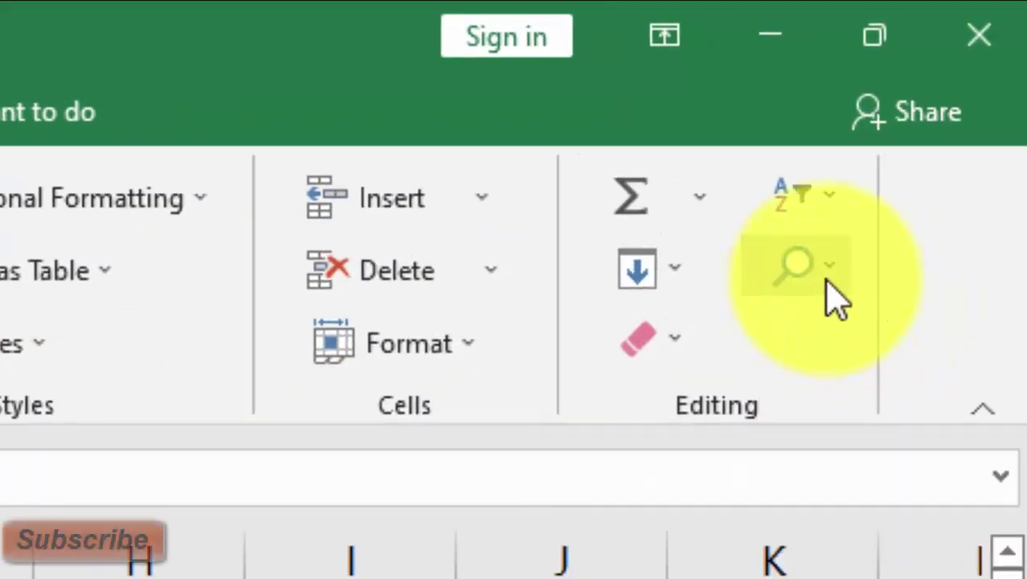
left_click(828, 283)
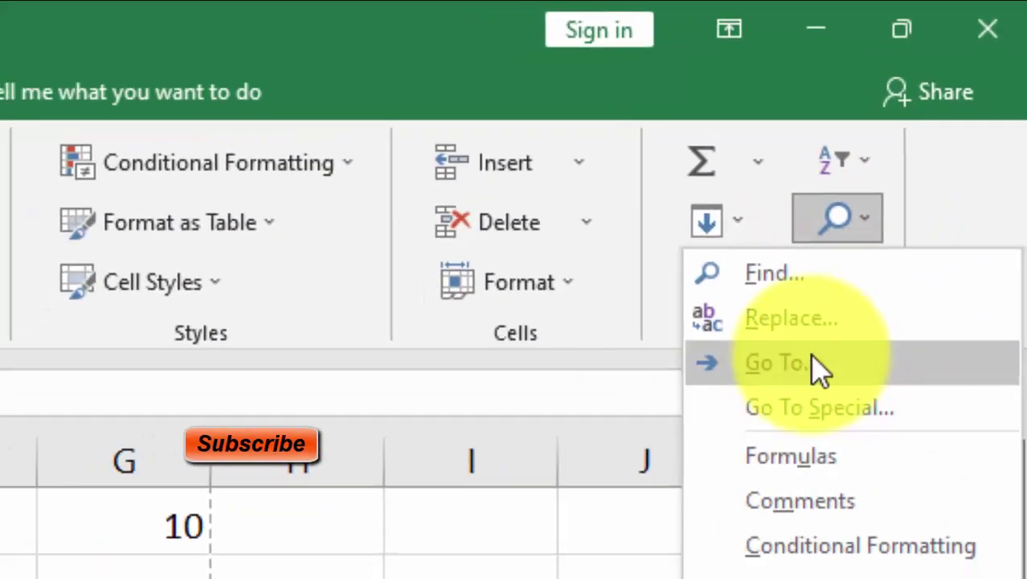
left_click(815, 368)
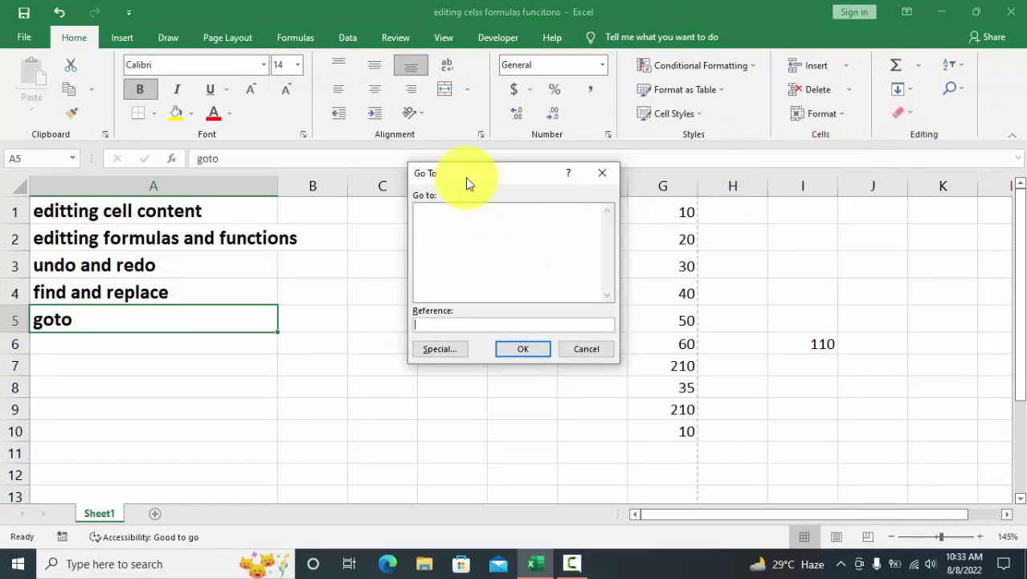
left_click(602, 172)
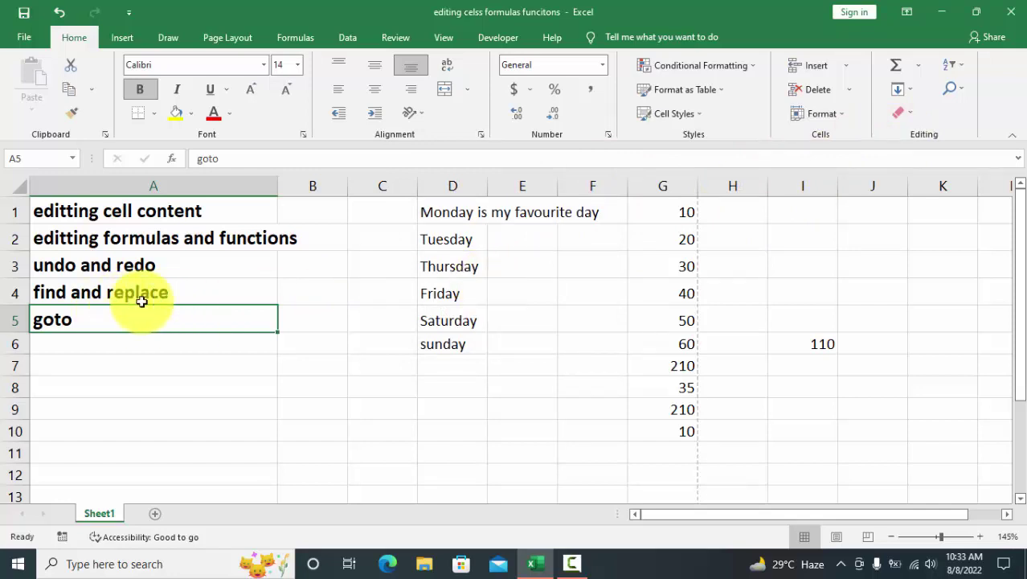
left_click(350, 314)
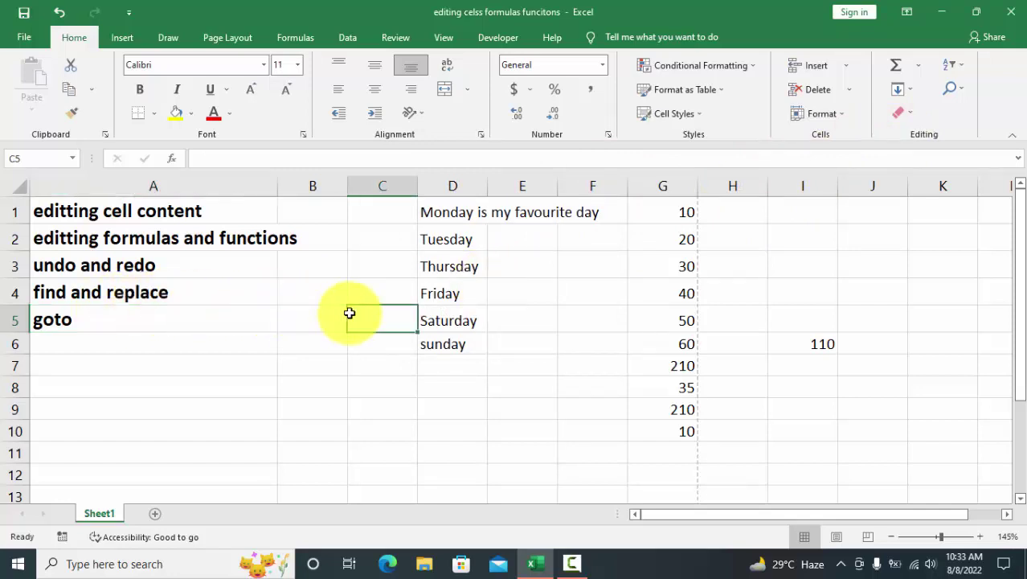
Step: Open the Find dialog and move it aside to uncover the day names
left_click(966, 98)
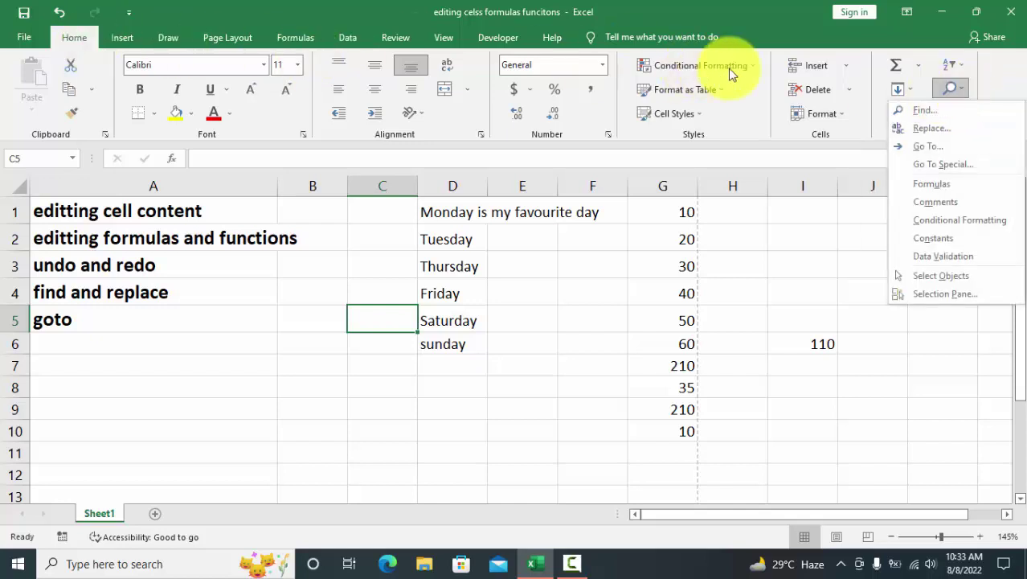
left_click(932, 111)
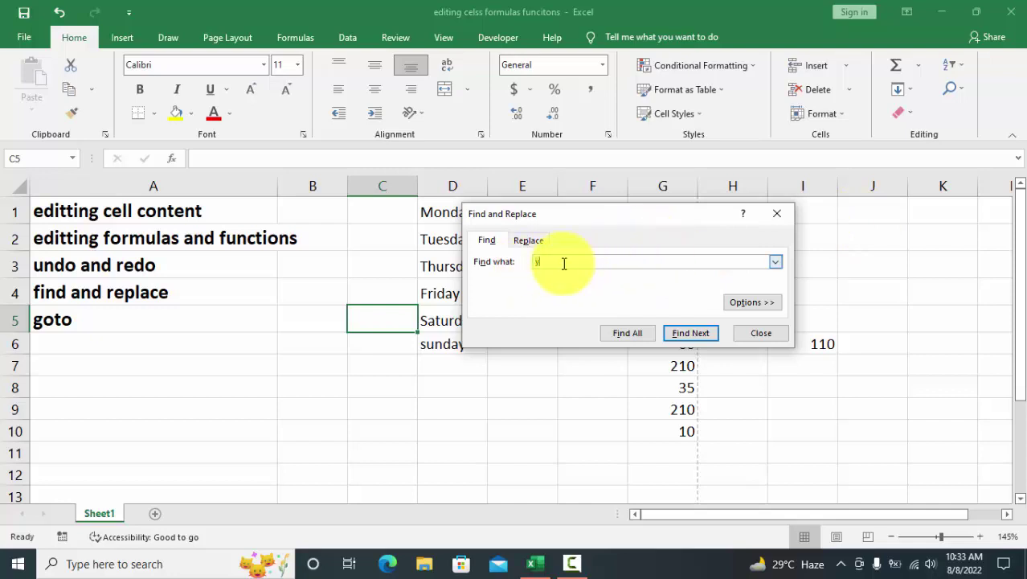
left_click_drag(585, 214, 711, 243)
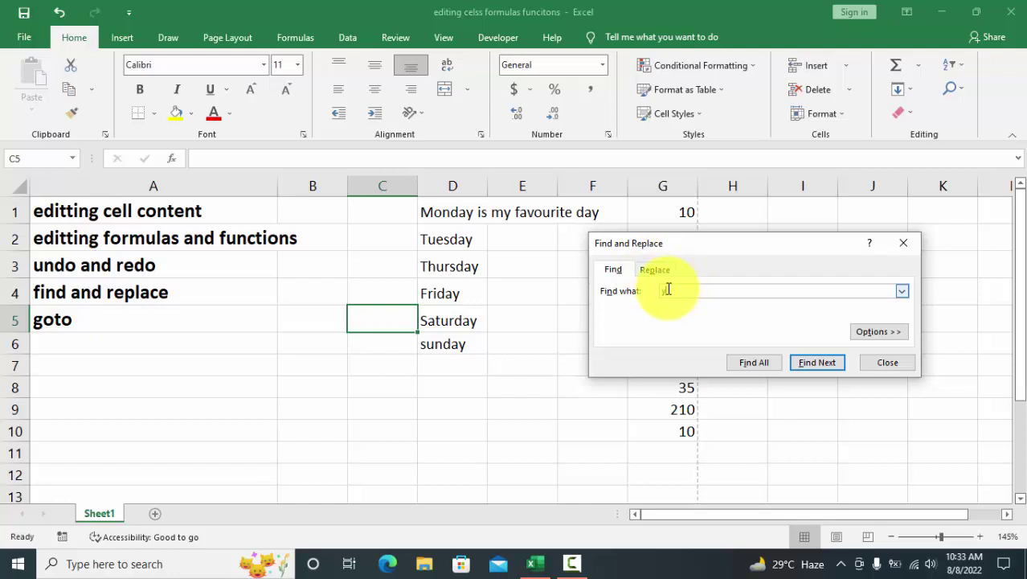
Step: Step through the six matches for y, then list them all with Find All
left_click(810, 365)
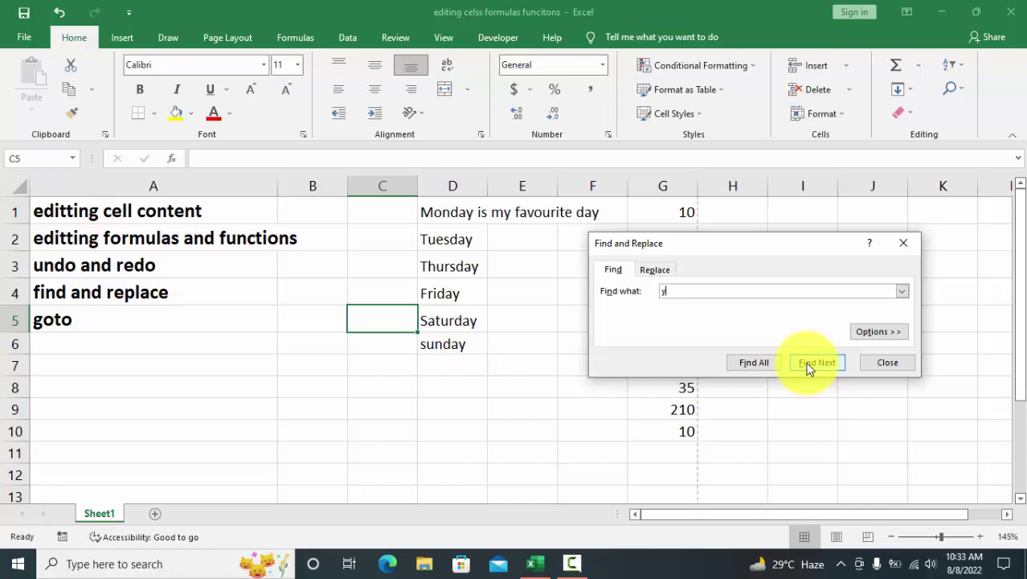
left_click(810, 366)
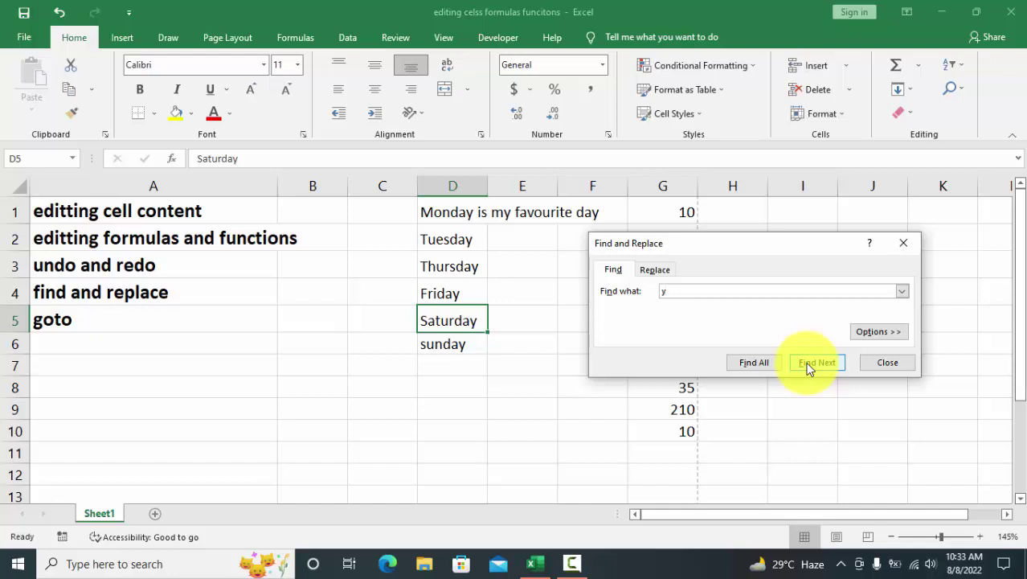
left_click(809, 366)
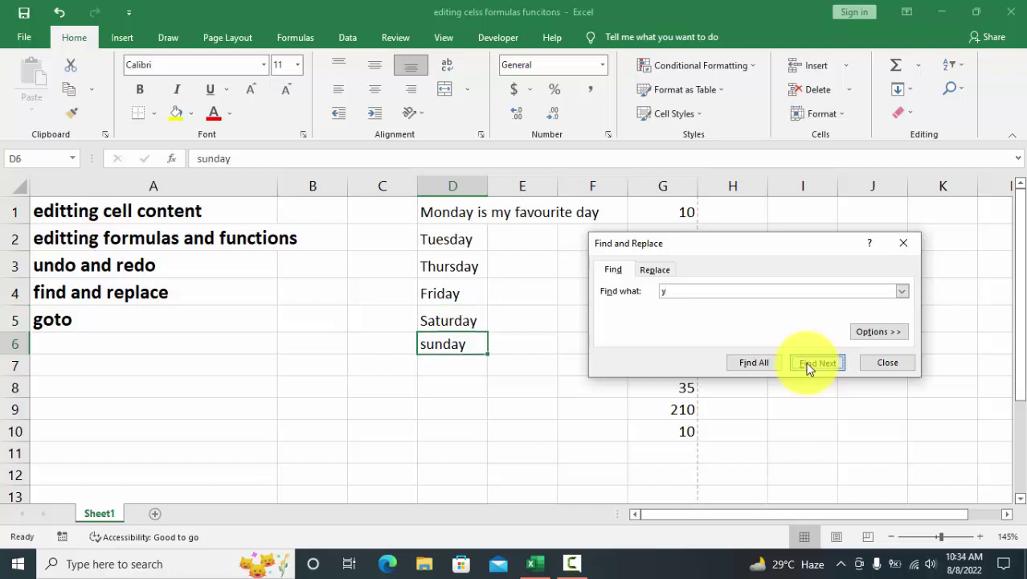
left_click(810, 366)
left_click(809, 365)
left_click(809, 366)
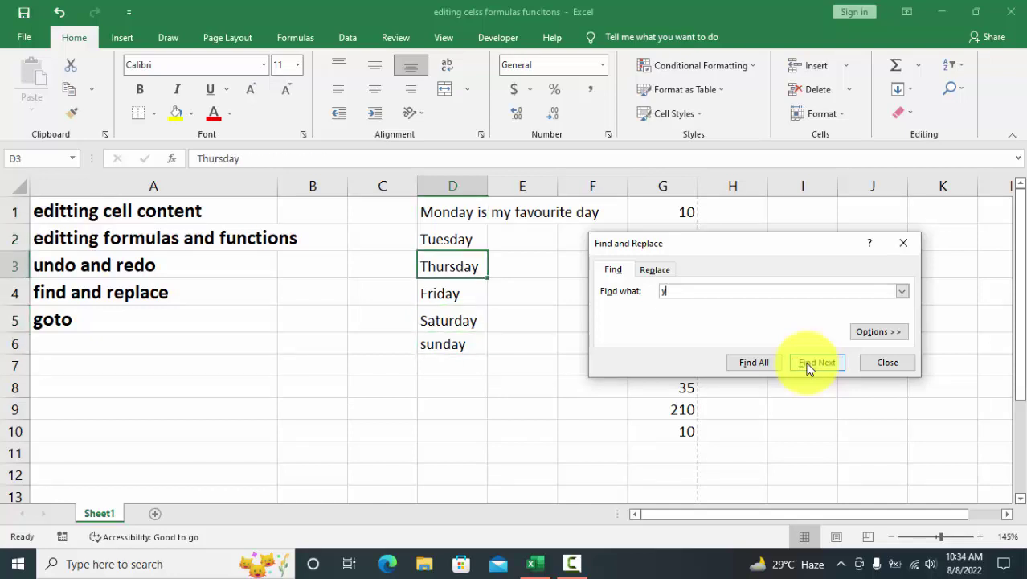
left_click(764, 363)
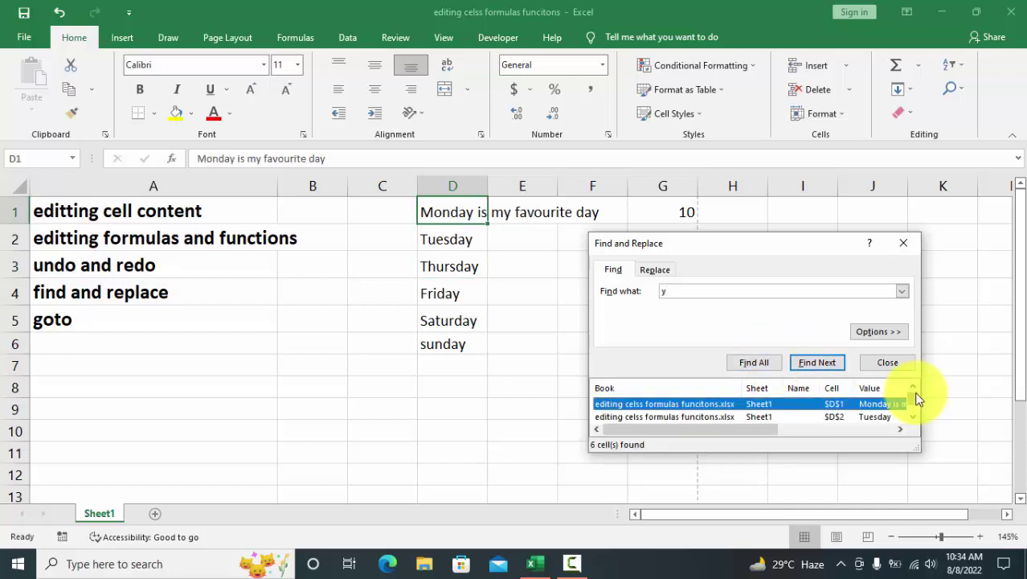
scroll(914, 398, "down", 1)
scroll(914, 402, "down", 1)
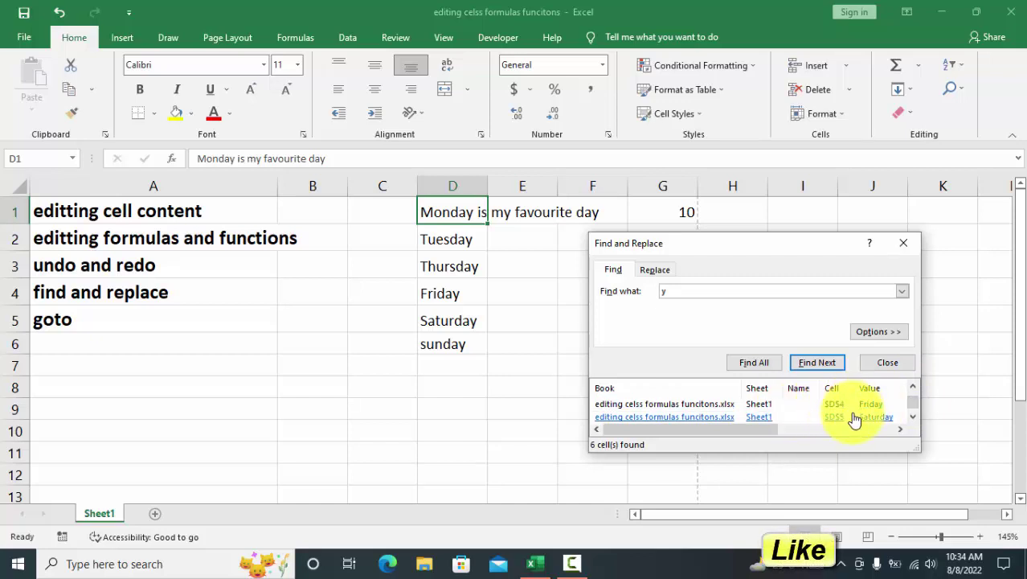
Step: Close the Find window and select the Tuesday, Friday and Thursday cells in column D
left_click(906, 243)
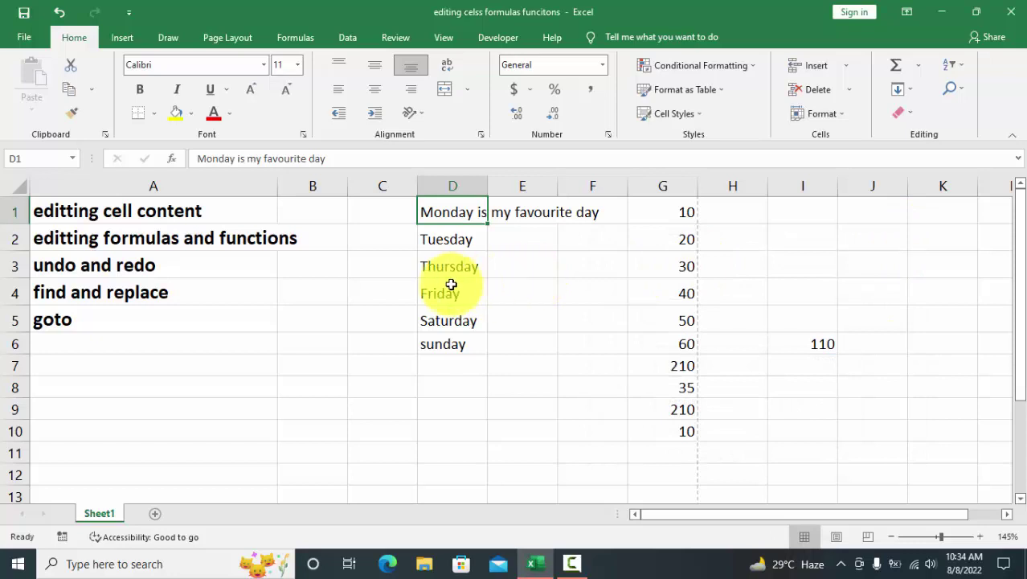
left_click(503, 300)
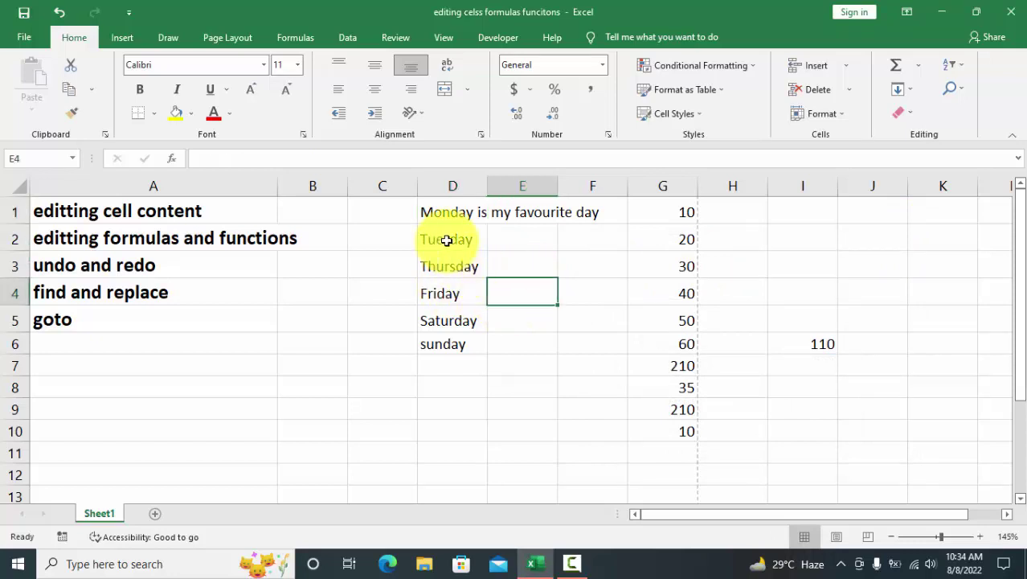
left_click(447, 239)
left_click(454, 292)
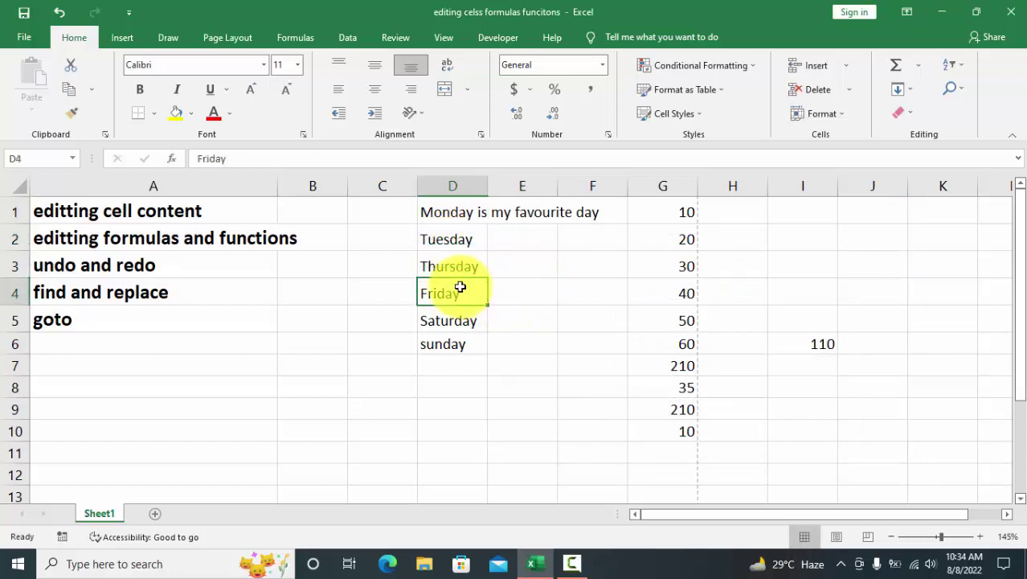
left_click(452, 266)
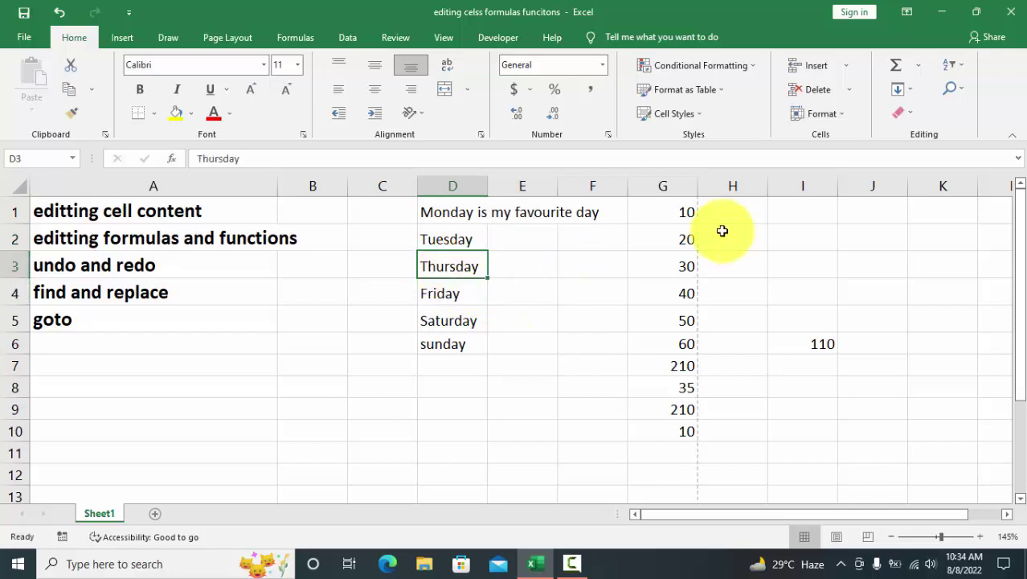
Step: Replace every y in the sheet with Noor using Replace All
left_click(951, 88)
left_click(946, 128)
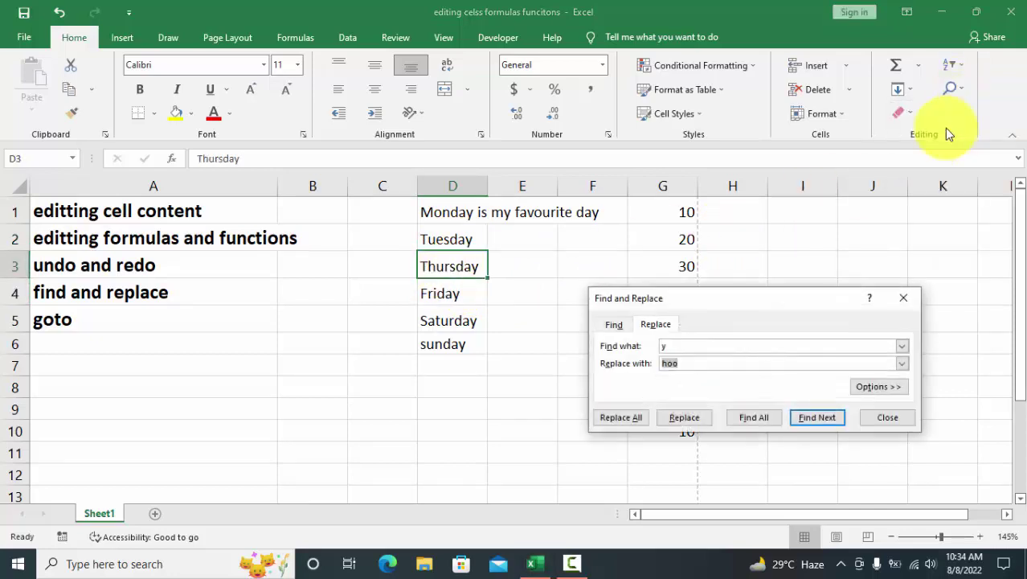
left_click(681, 362)
left_click(667, 347)
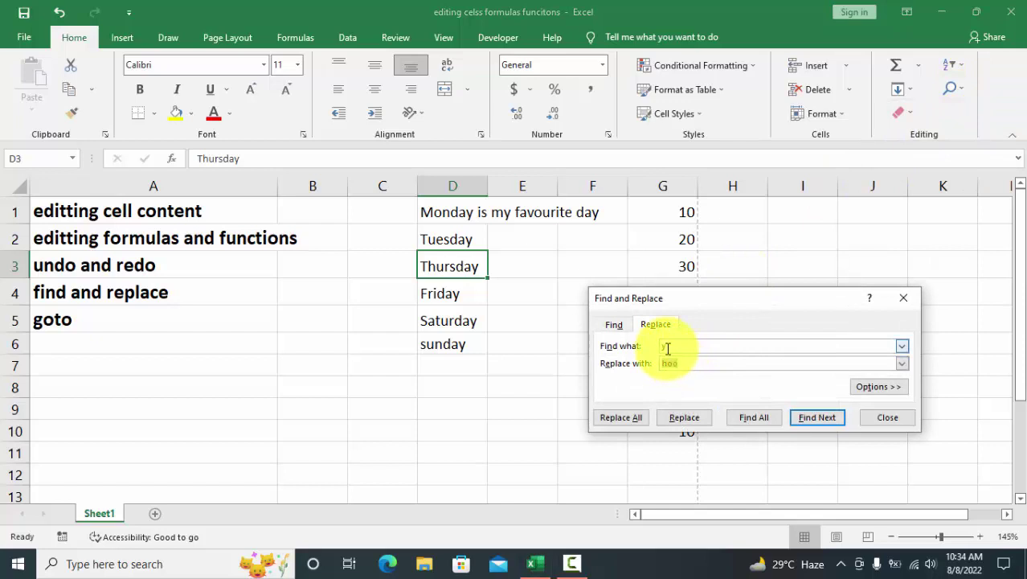
left_click(672, 362)
type("Noor")
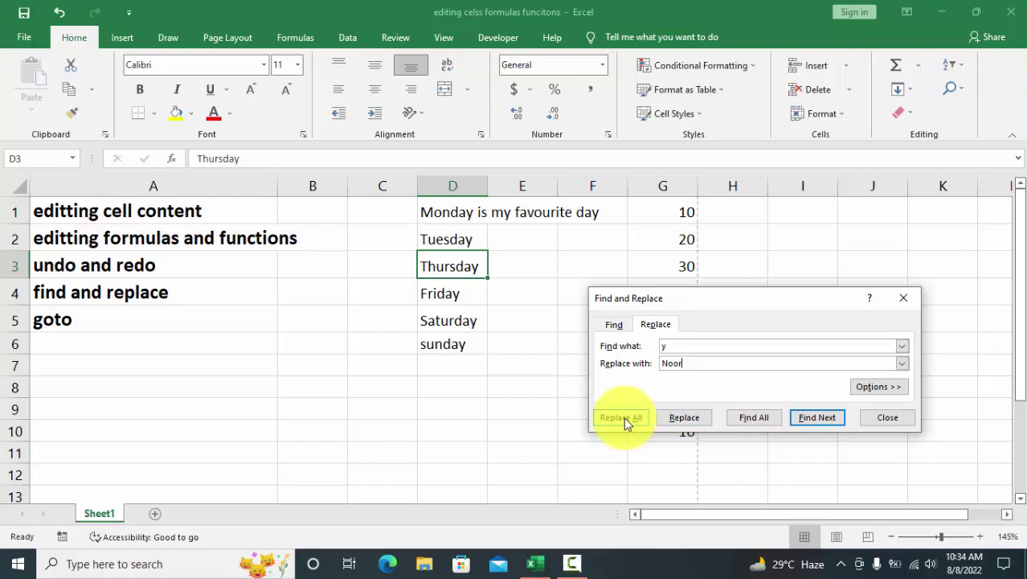
left_click(624, 417)
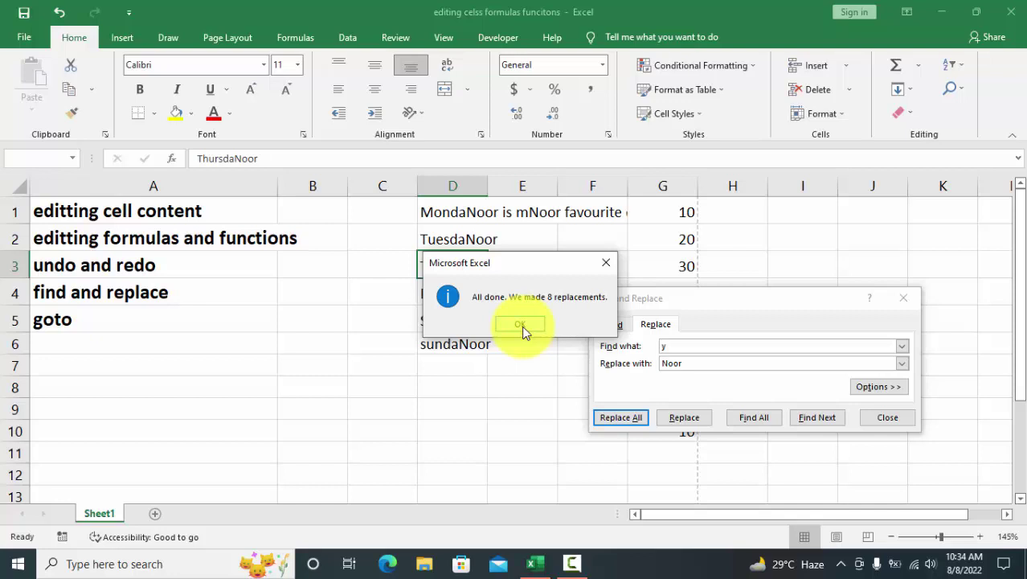
Step: Dismiss the 8-replacements message, close Find and Replace, and review the changed D1:D6 entries
left_click(521, 325)
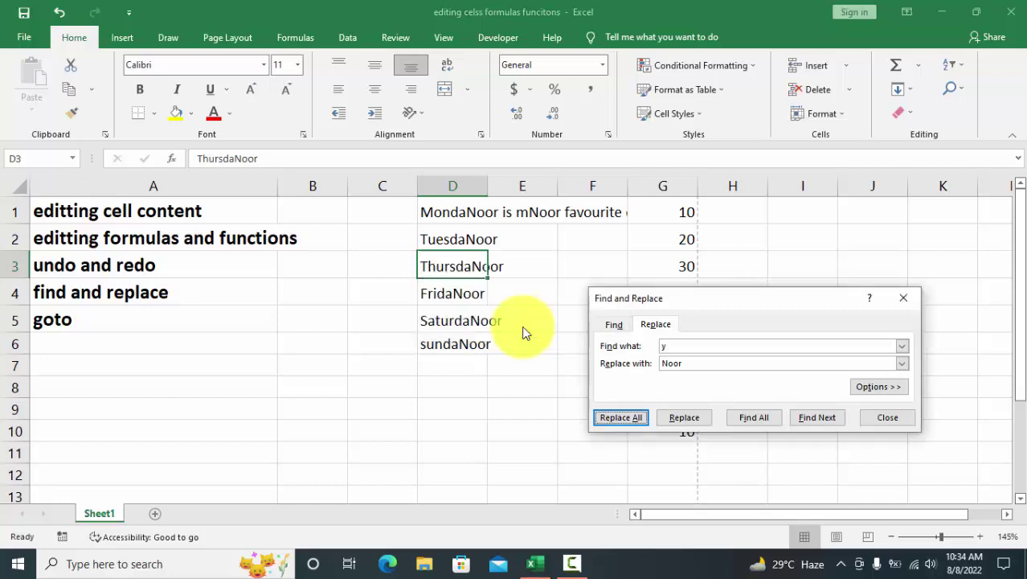
left_click(882, 428)
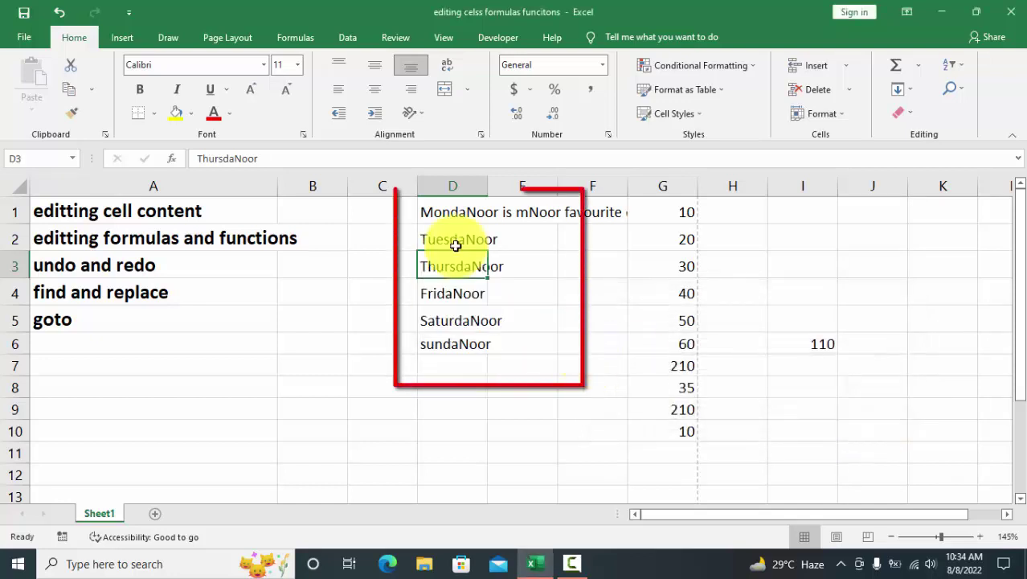
left_click(463, 320)
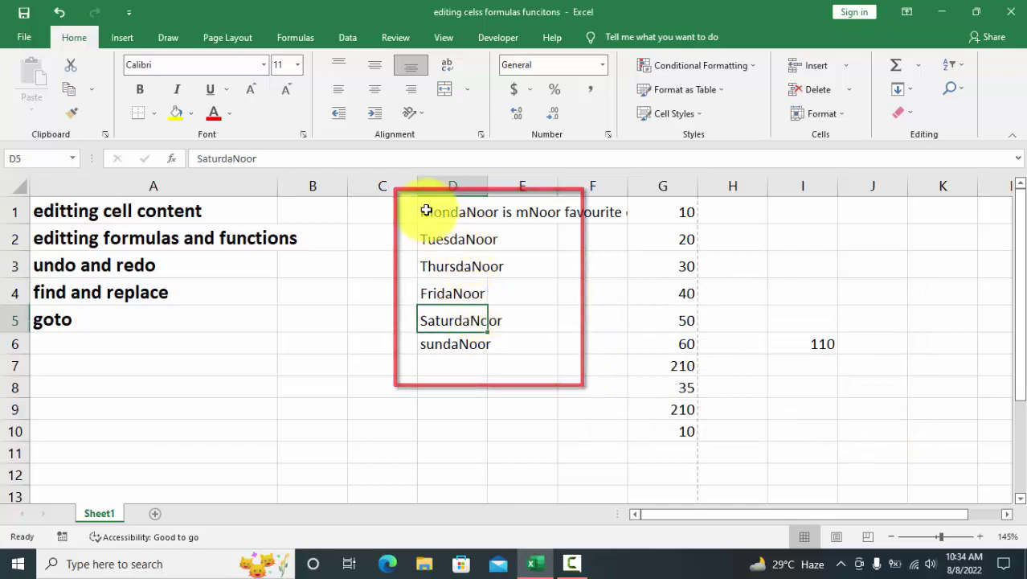
left_click_drag(427, 207, 470, 344)
left_click(489, 414)
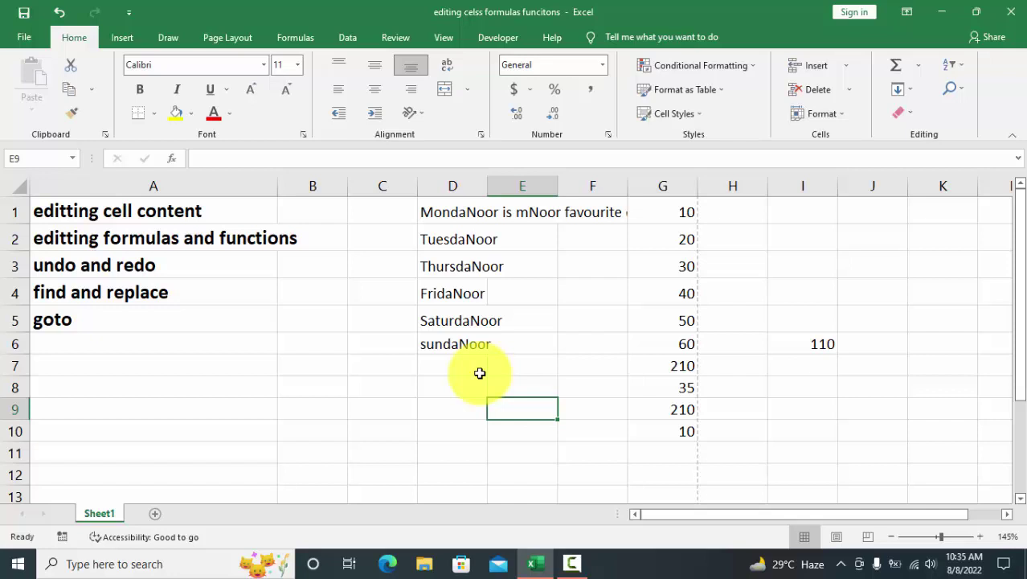
Step: Undo the Noor replacement, the I6 change and earlier edits back to Monday
key("ctrl+z")
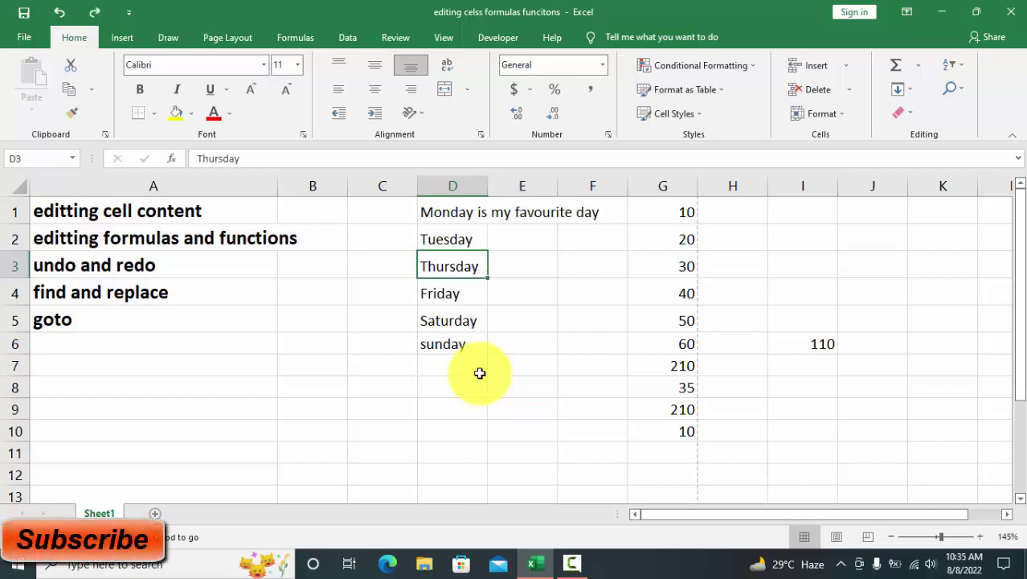
key("ctrl+z")
key("ctrl+z")
key("ctrl+z")
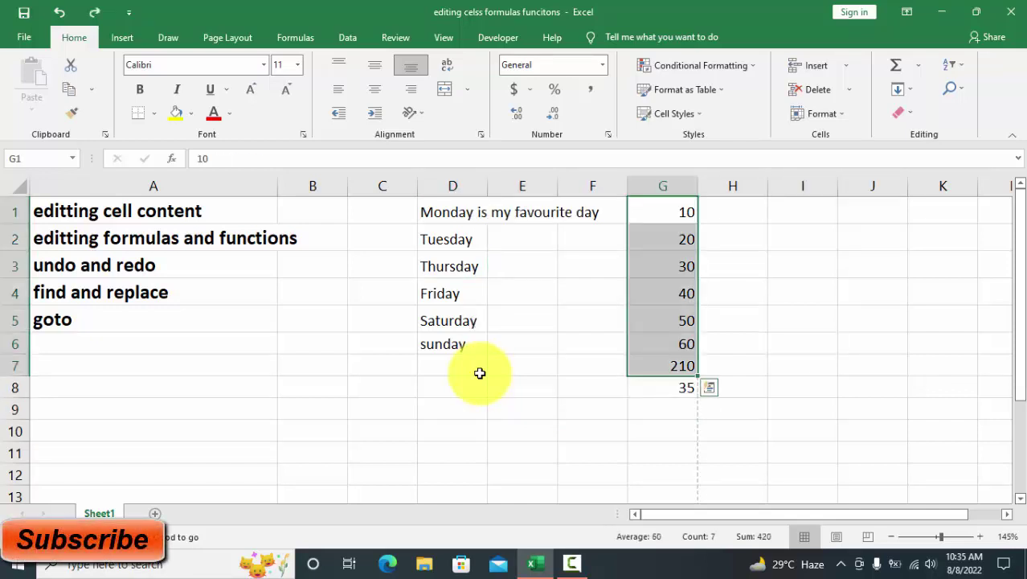
key("ctrl+z")
key("ctrl+z")
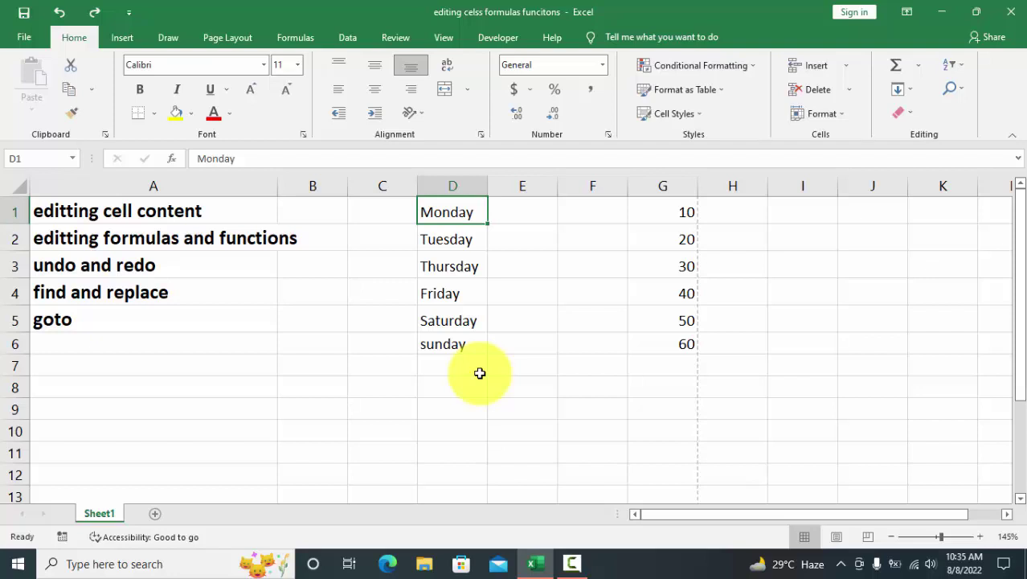
Step: Redo the full D1 sentence and the added column G summary values
key("ctrl+y")
key("ctrl+y")
key("ctrl+y")
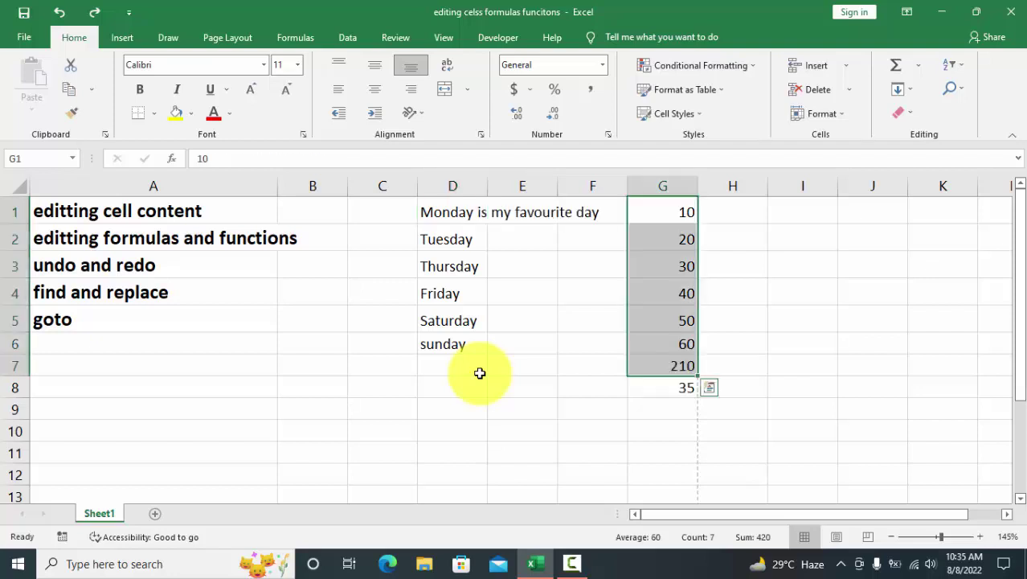
key("ctrl+y")
key("ctrl+y")
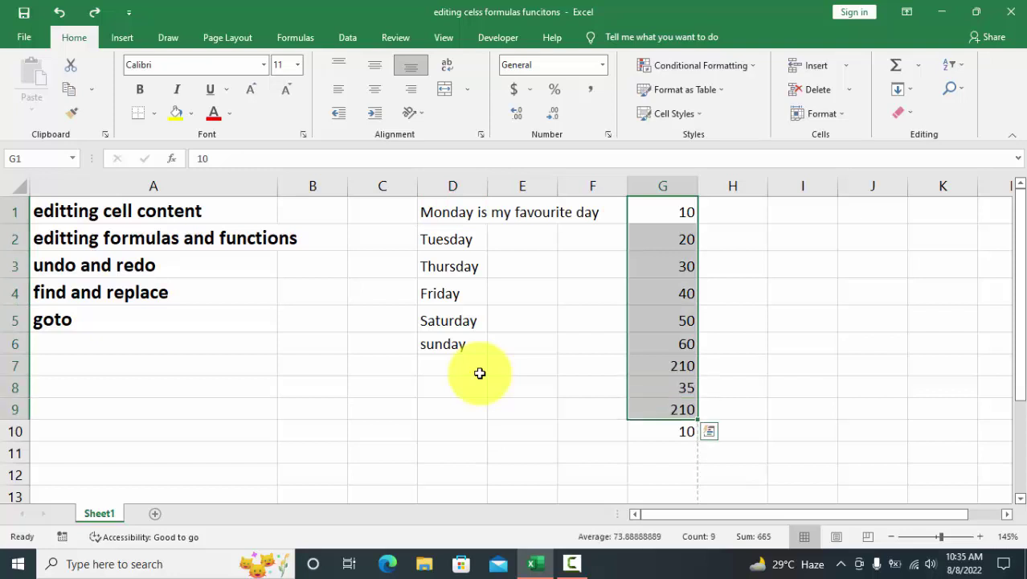
left_click(480, 373)
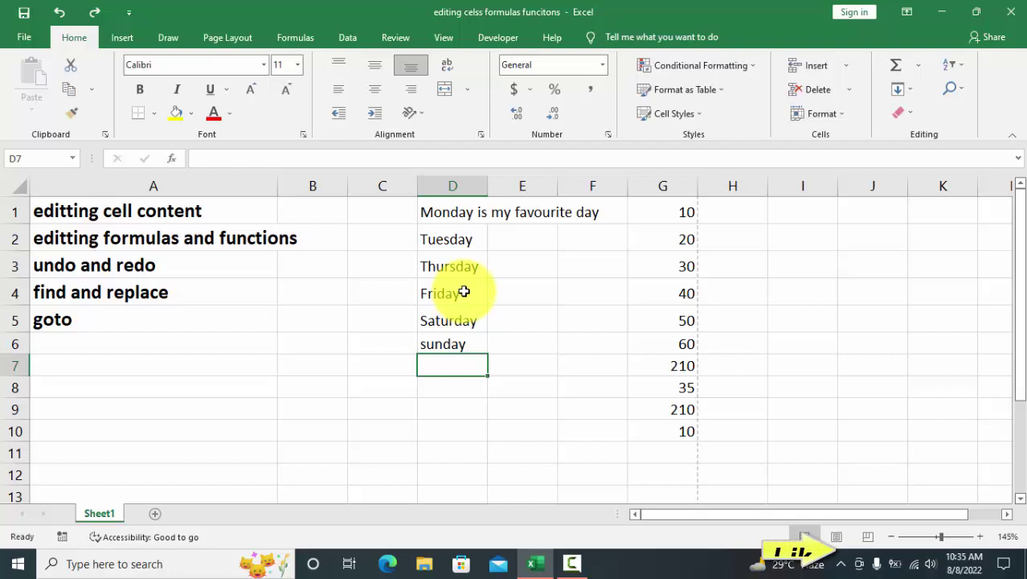
left_click(597, 298)
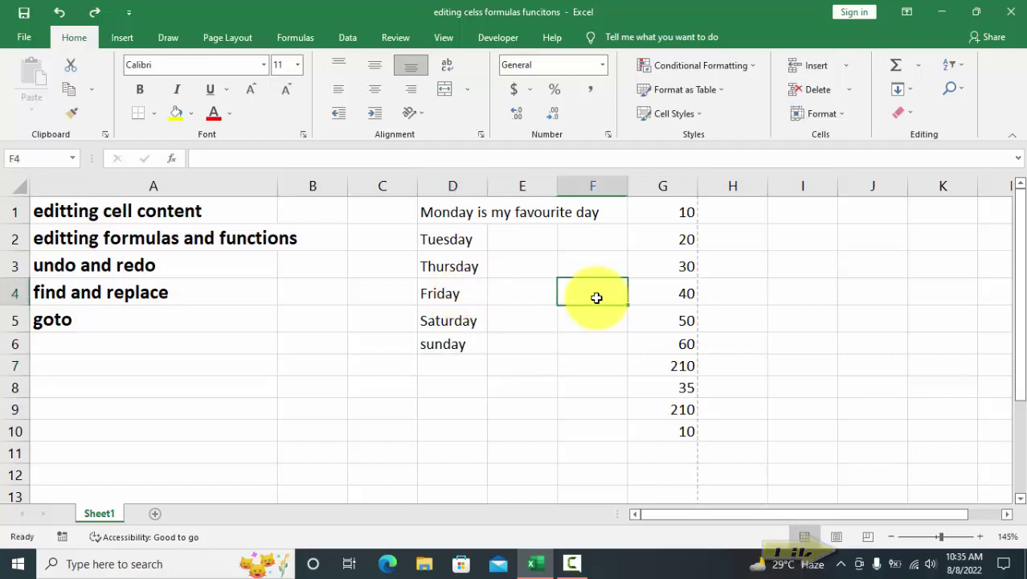